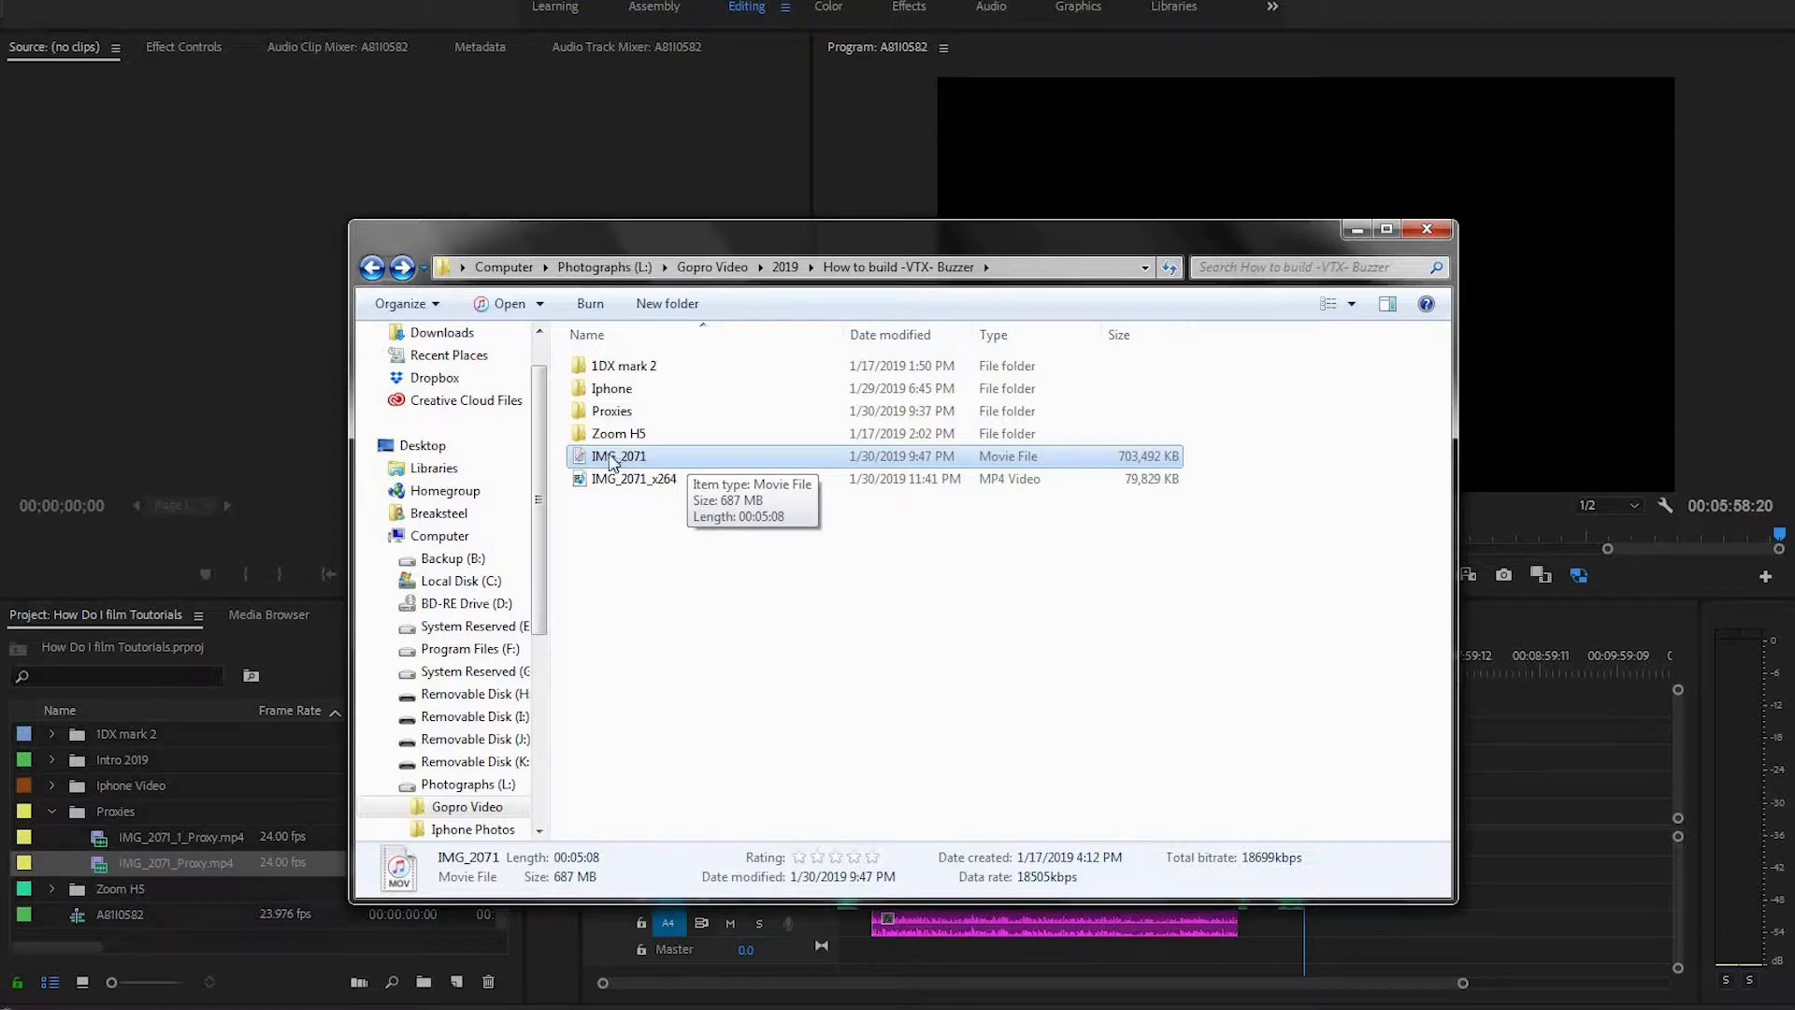
{"action": "key", "text": "F2"}
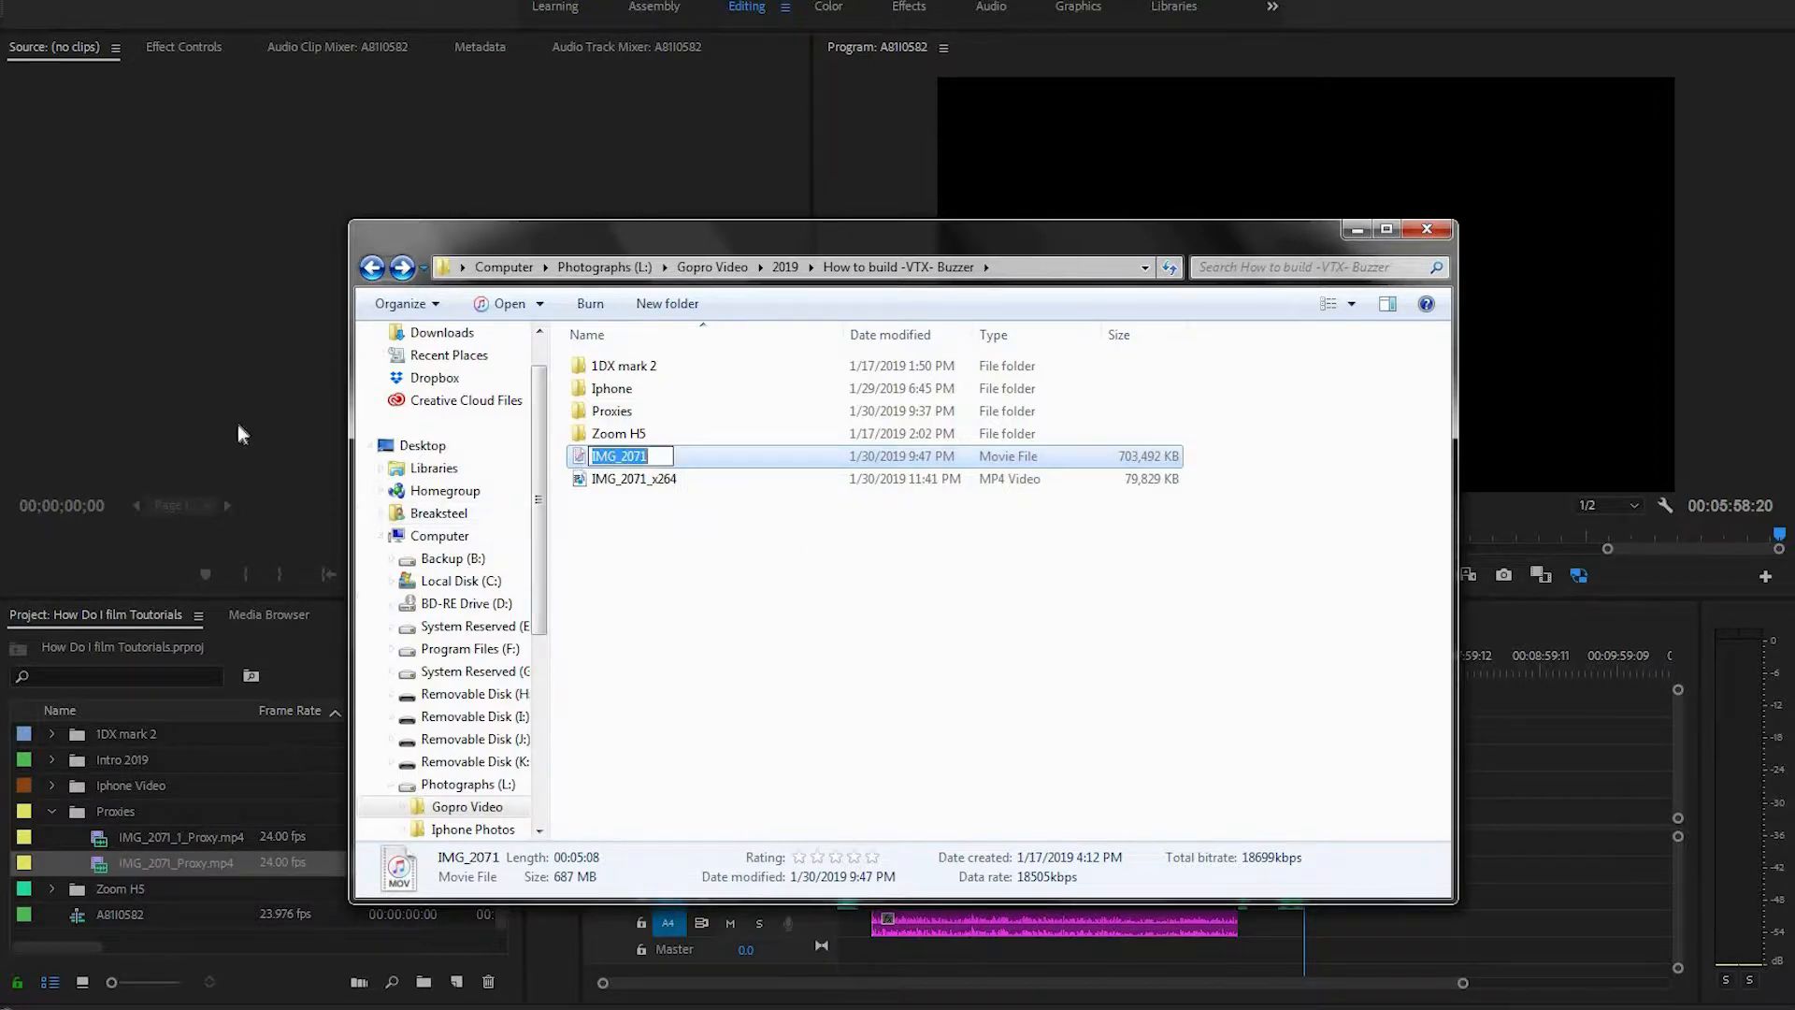
{"action": "left_click", "coordinate": [327, 273]}
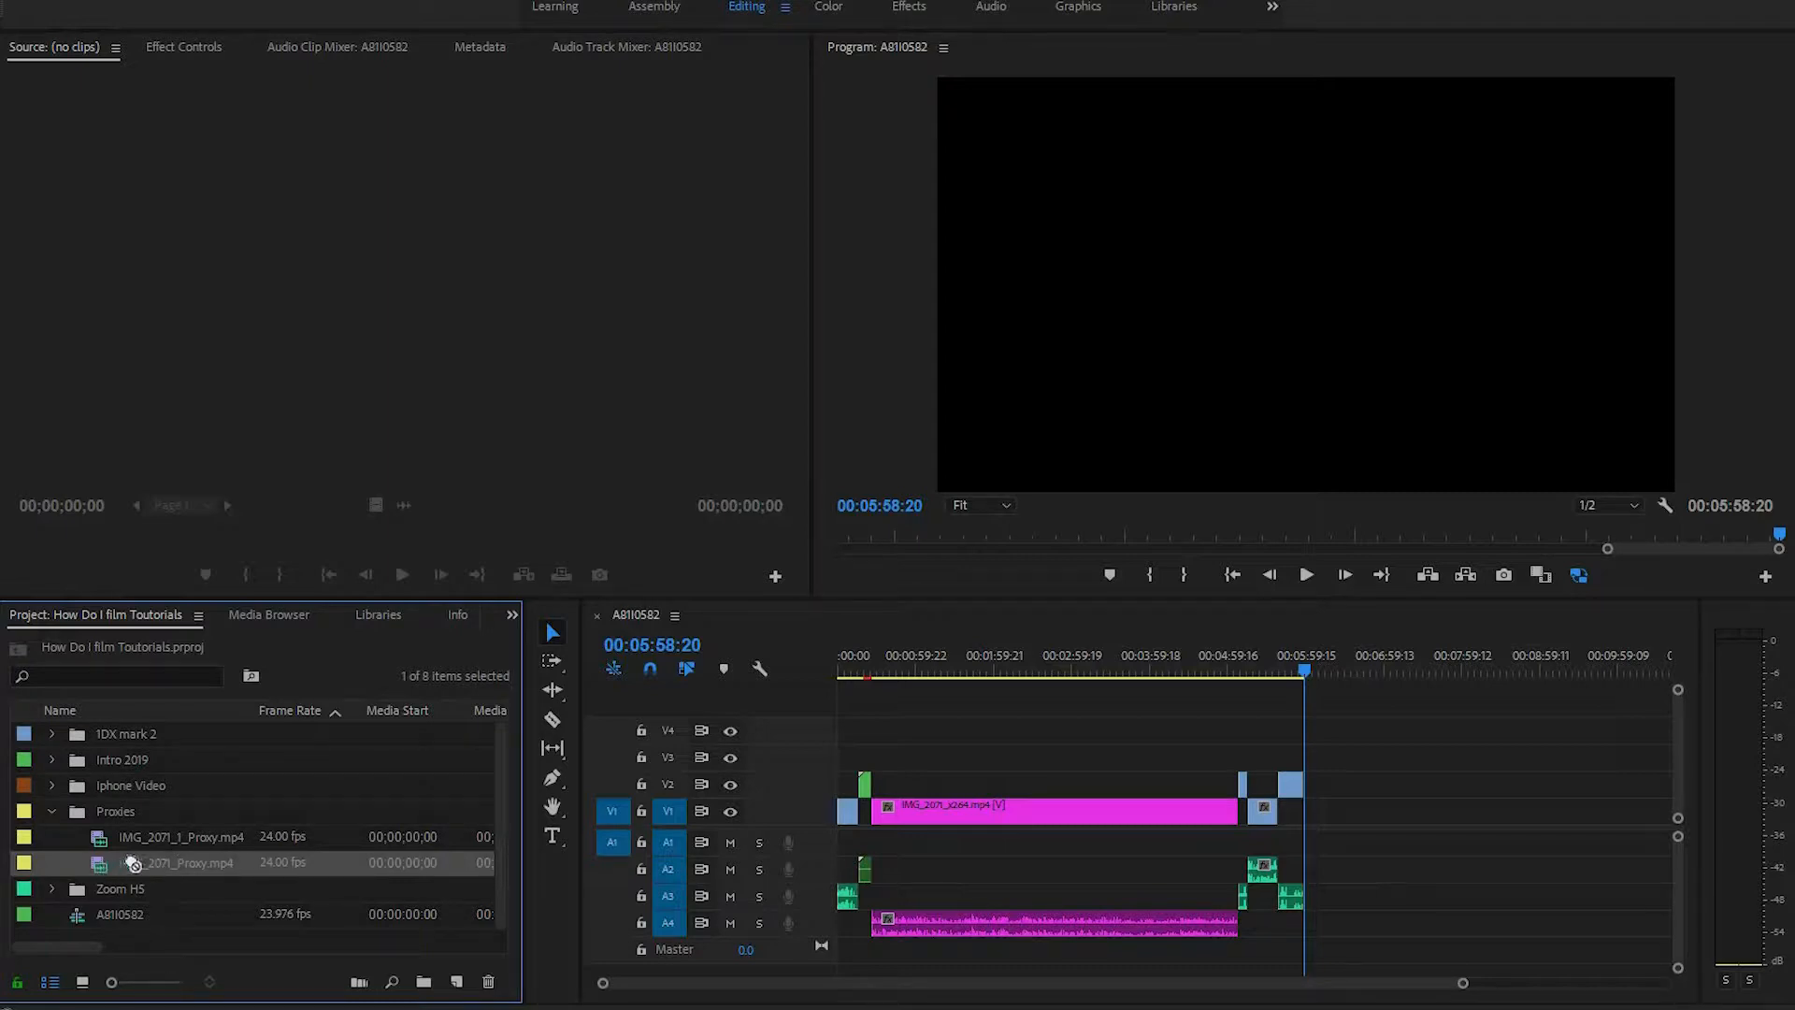
Open IMG_2071_Proxy.mp4 from the Proxies bin in the source monitor and scrub through it to examine the footage.
{"action": "double_click", "coordinate": [196, 858]}
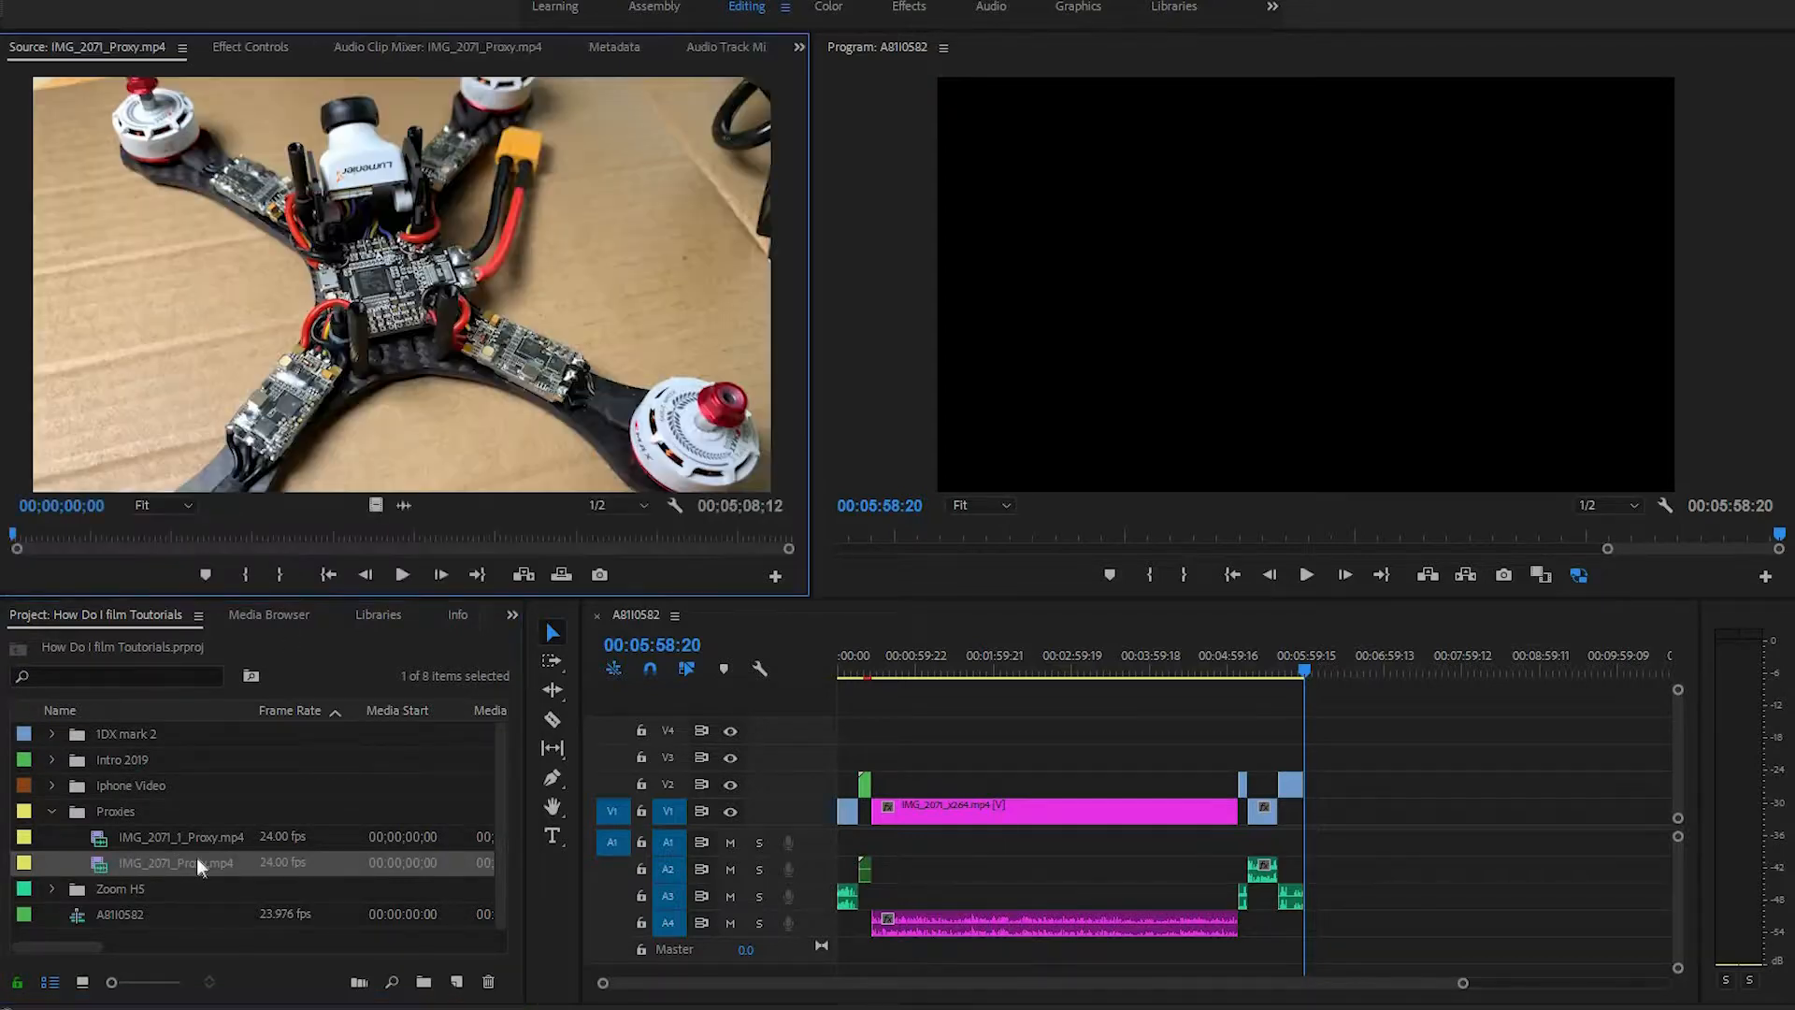
{"action": "left_click", "coordinate": [99, 864]}
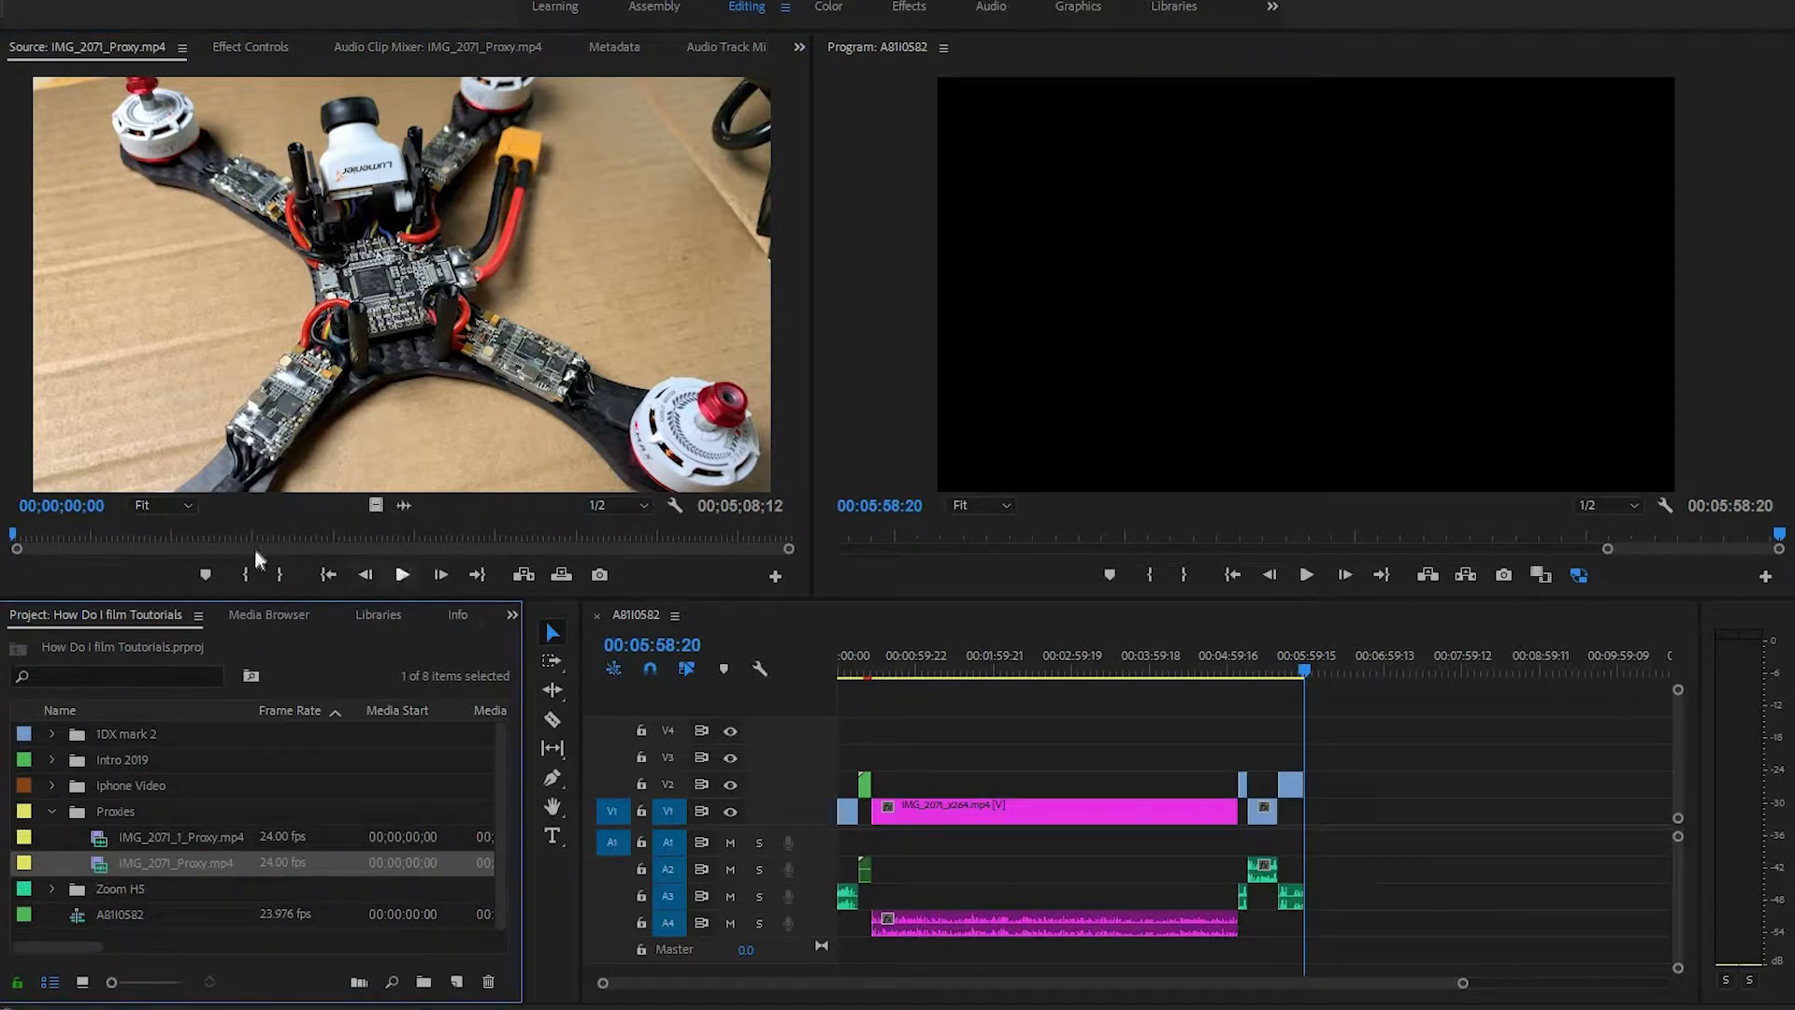
{"action": "left_click_drag", "start_coordinate": [32, 534], "coordinate": [316, 536]}
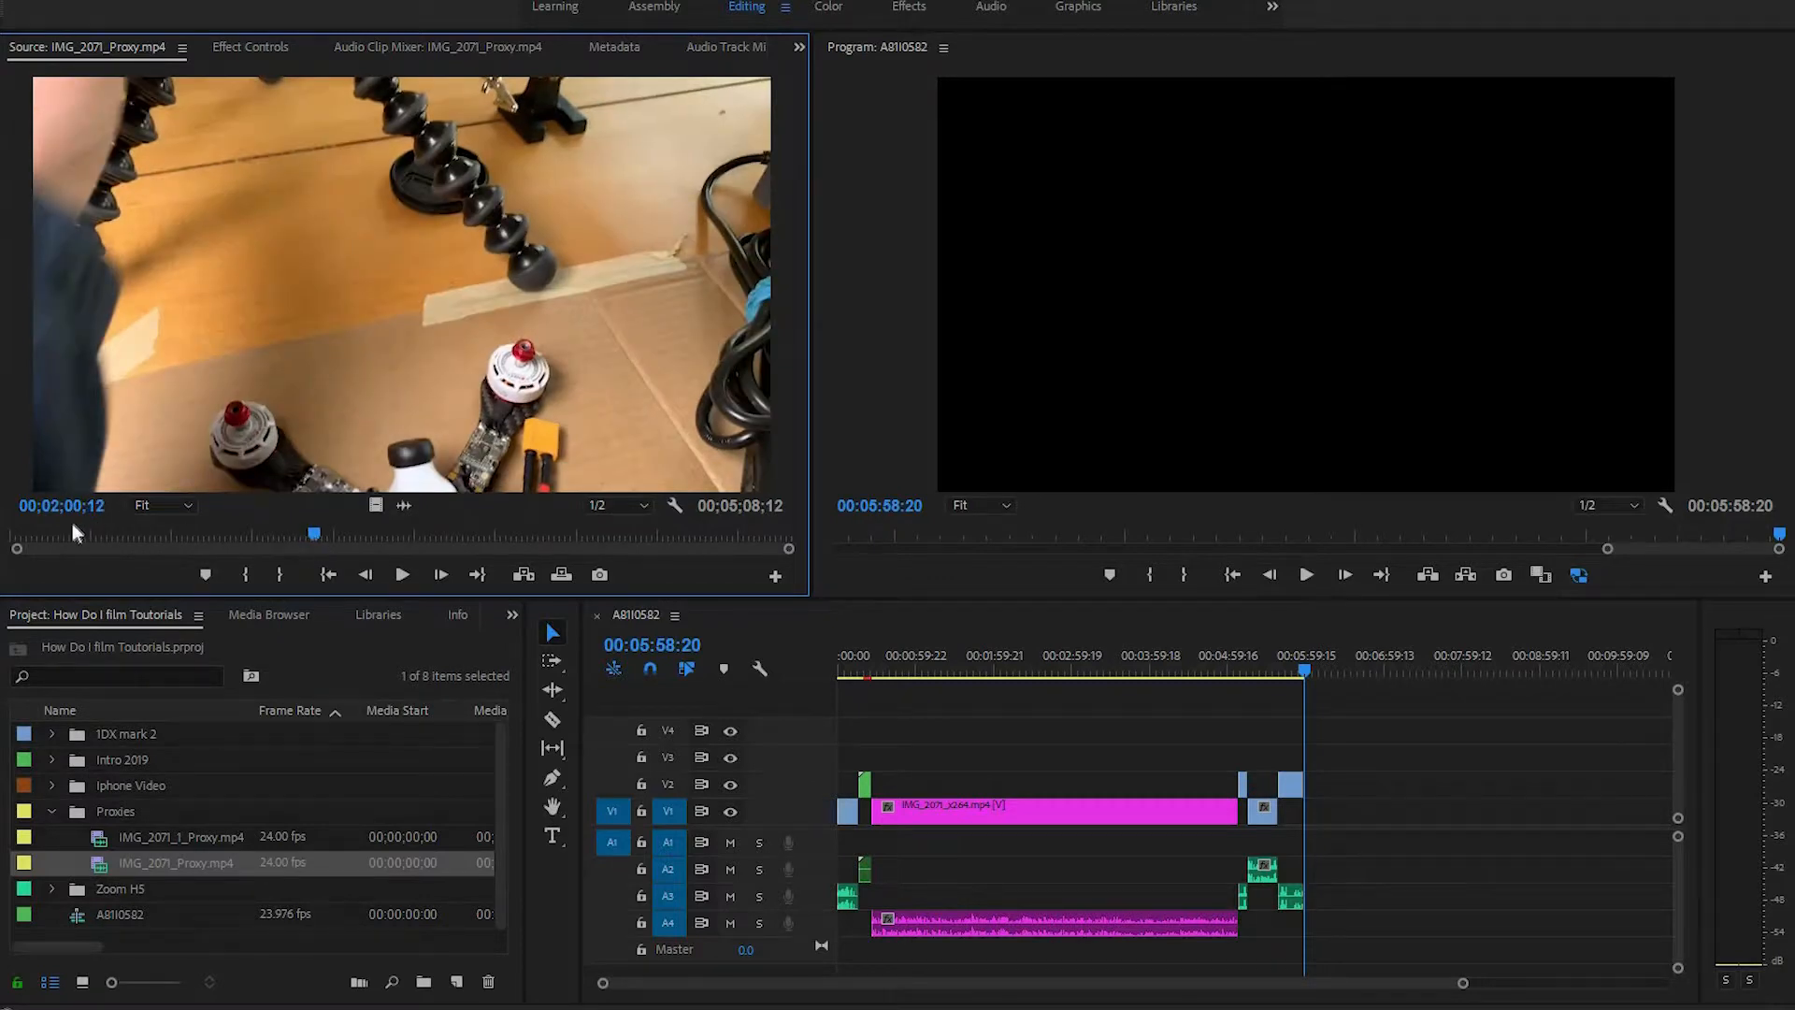
{"action": "left_click_drag", "start_coordinate": [228, 537], "coordinate": [200, 540]}
{"action": "key", "text": "space"}
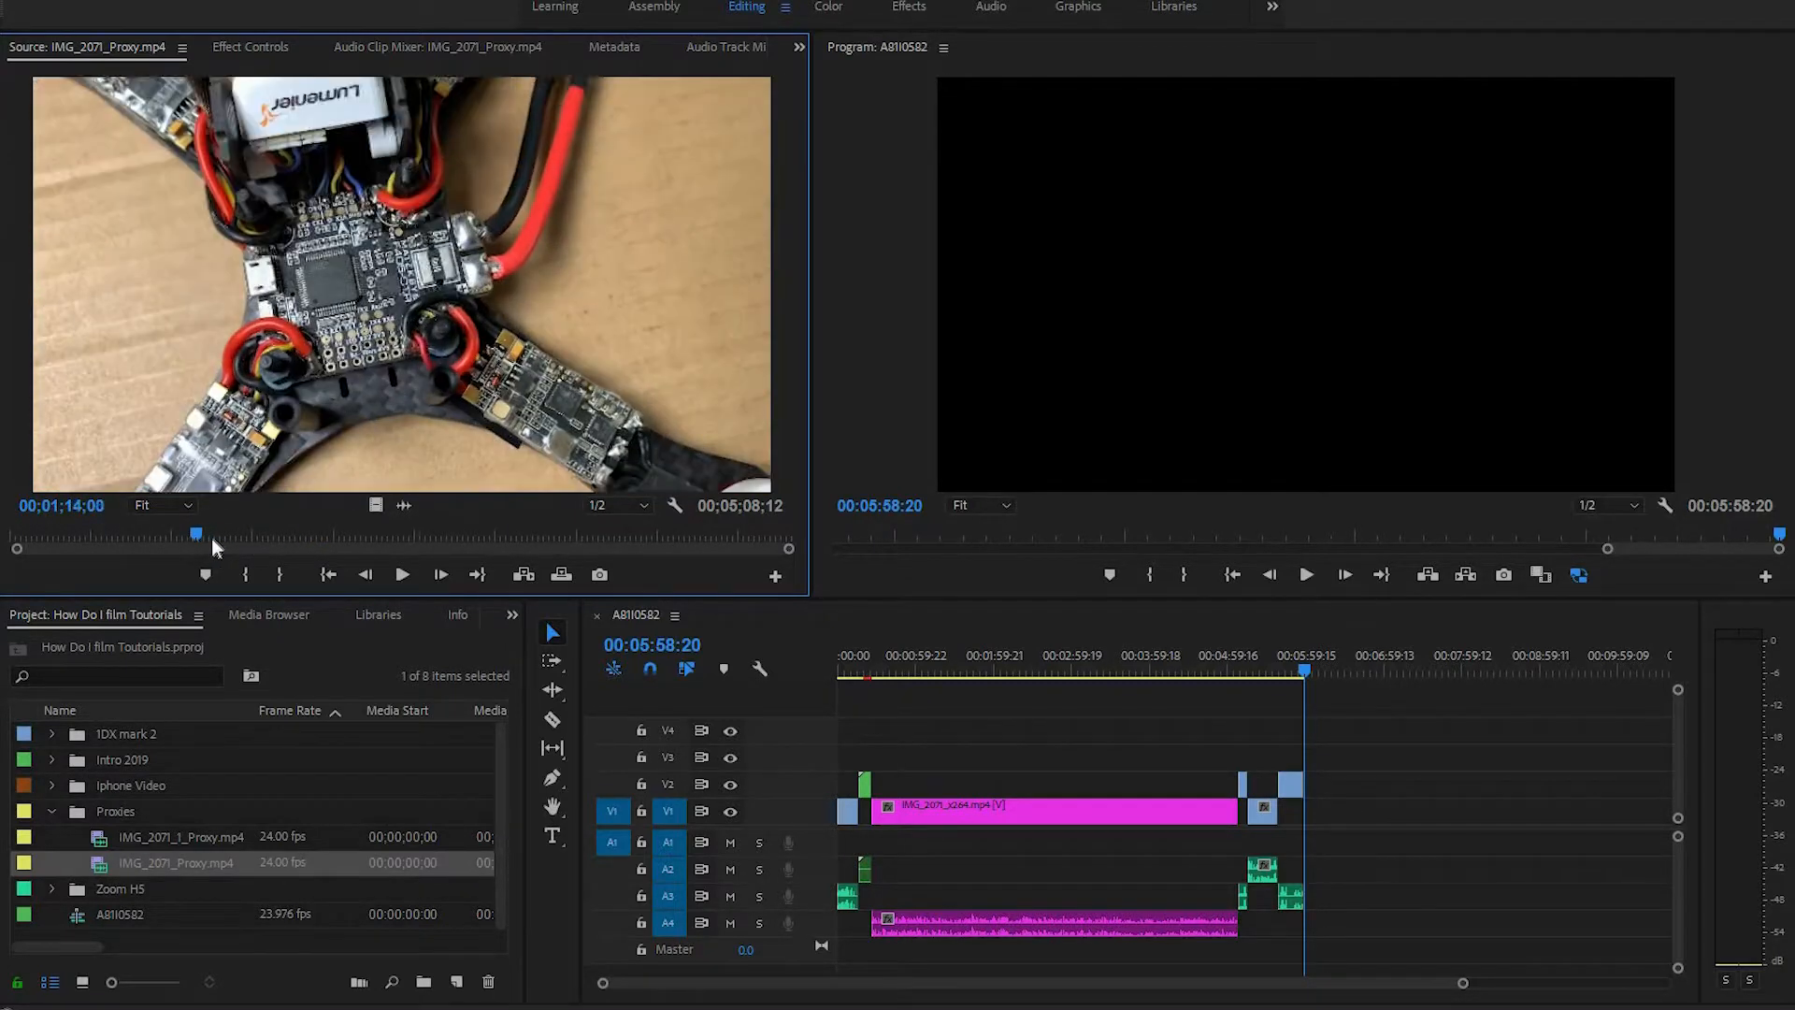
{"action": "left_click_drag", "start_coordinate": [209, 540], "coordinate": [226, 536]}
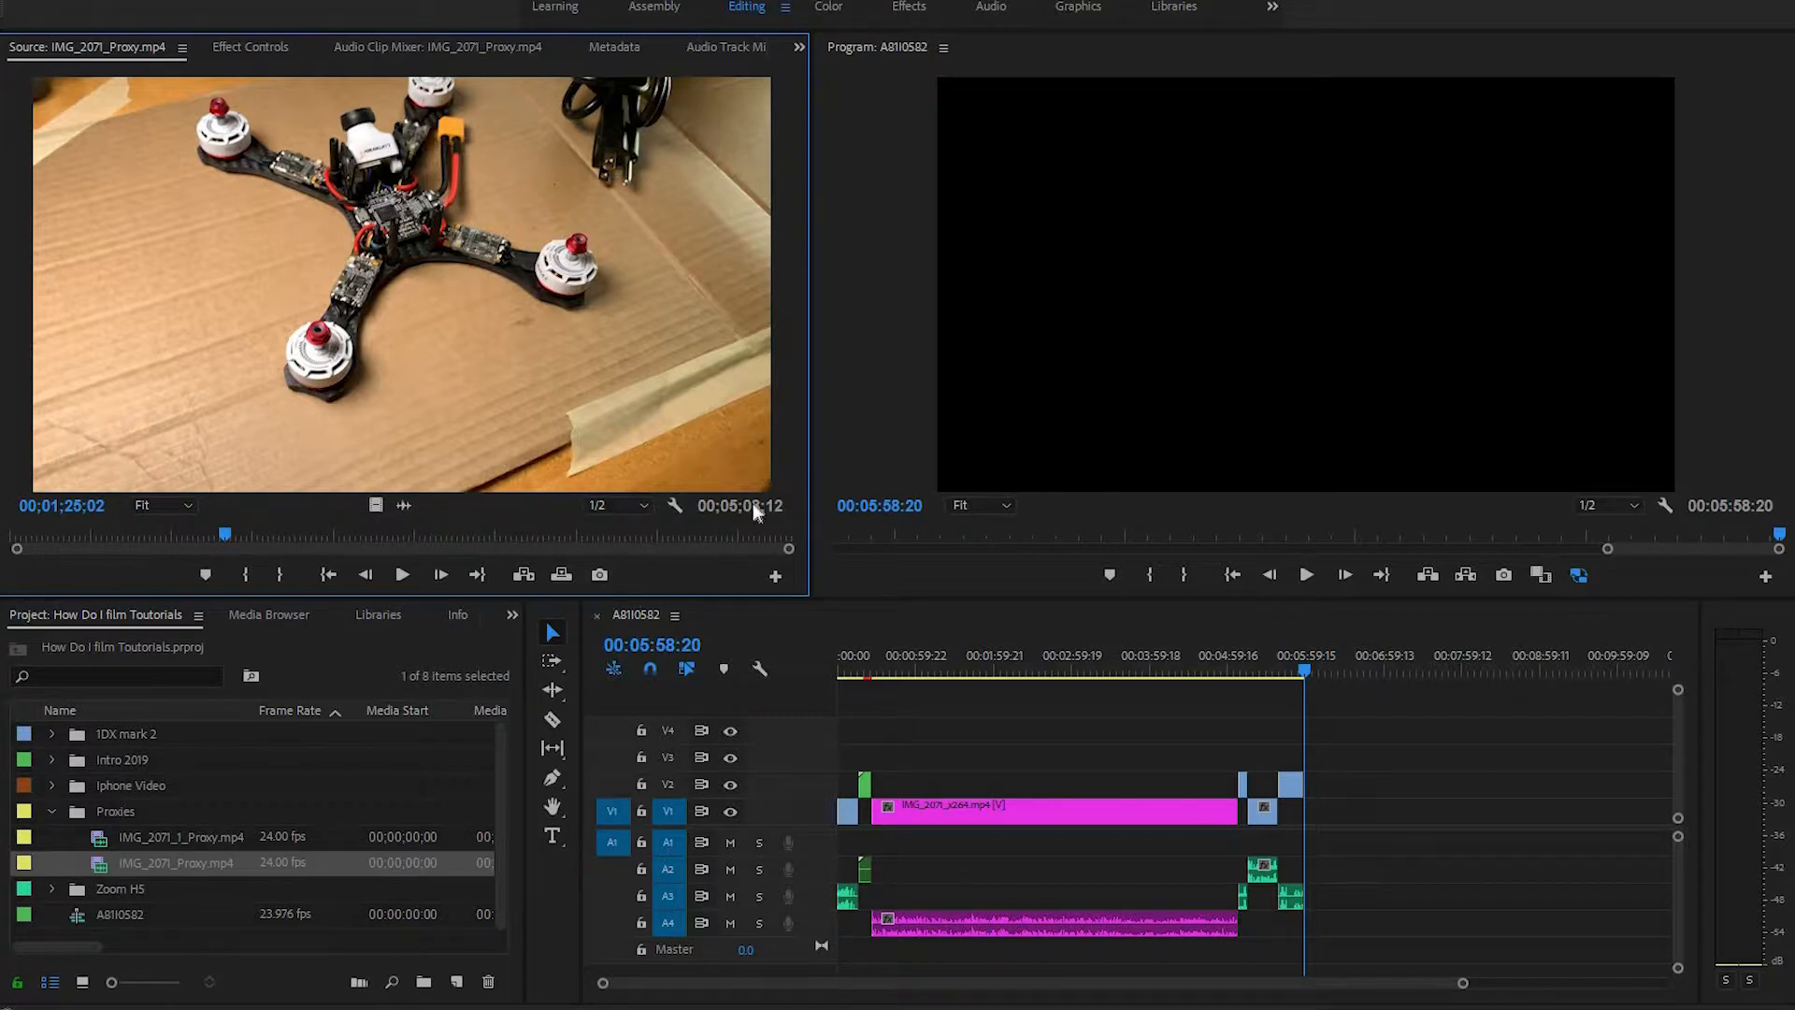
{"action": "left_click_drag", "start_coordinate": [243, 530], "coordinate": [781, 543]}
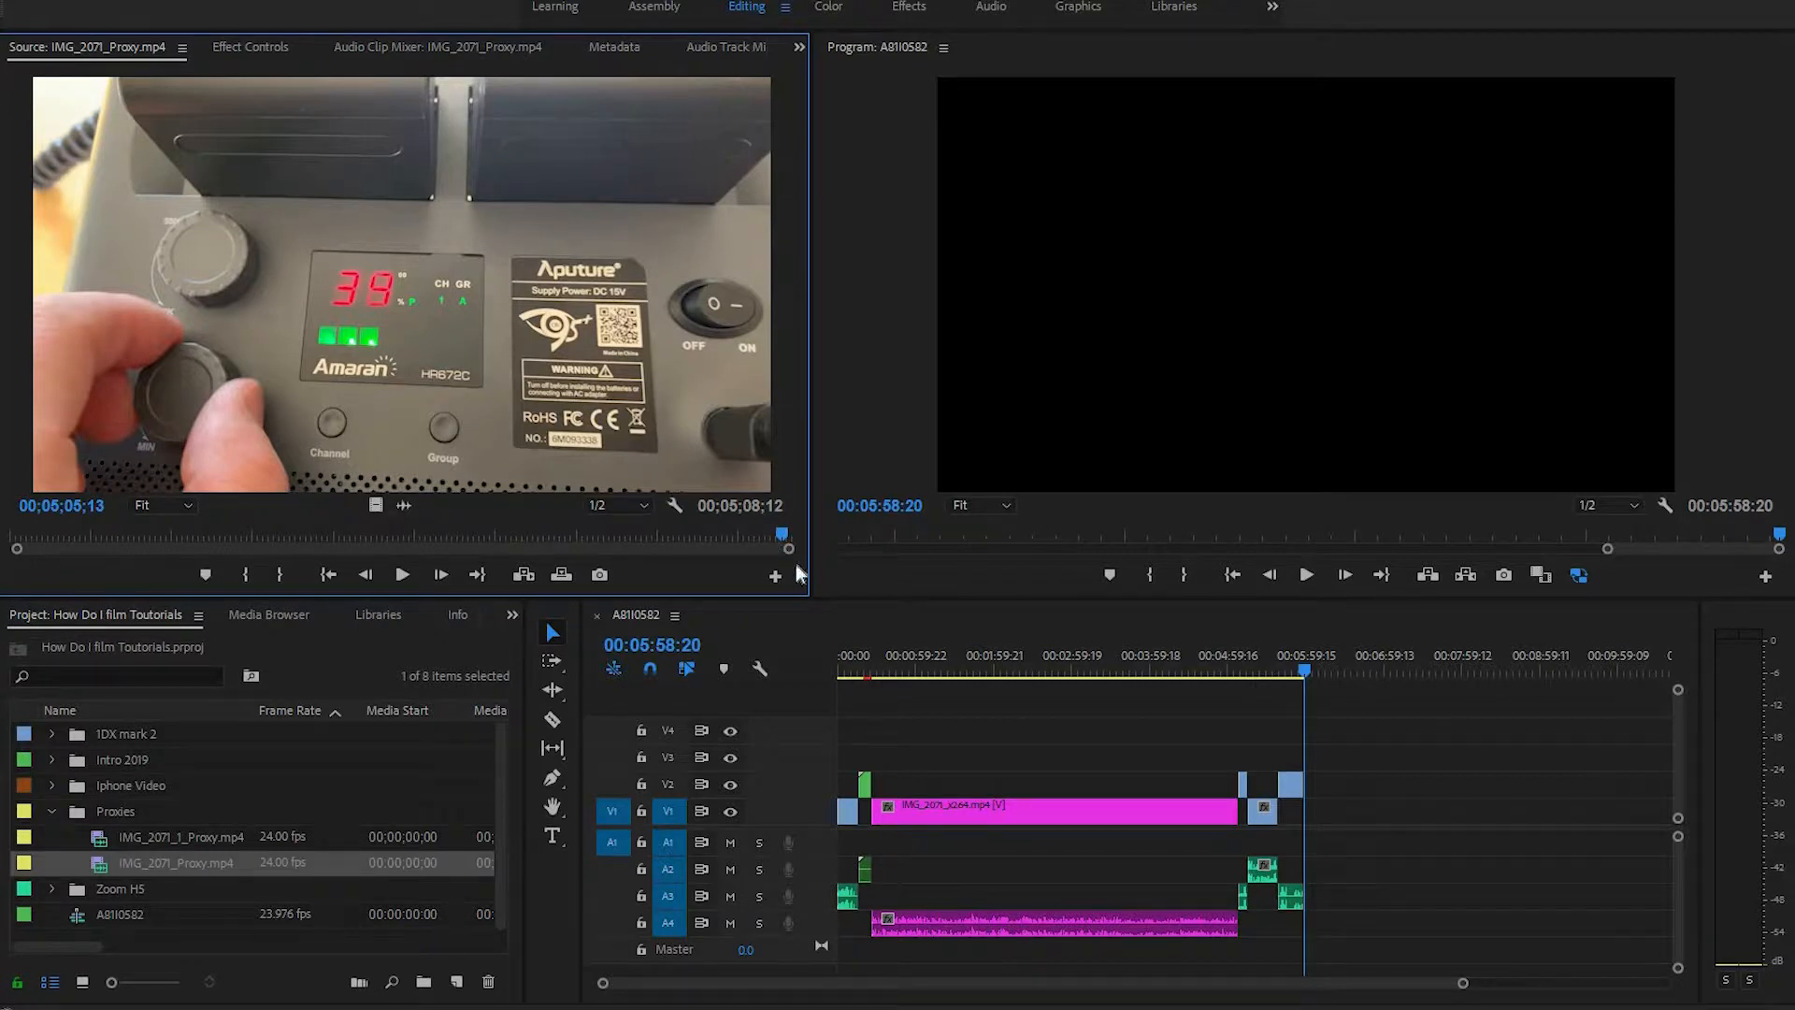
{"action": "left_click_drag", "start_coordinate": [782, 532], "coordinate": [625, 553]}
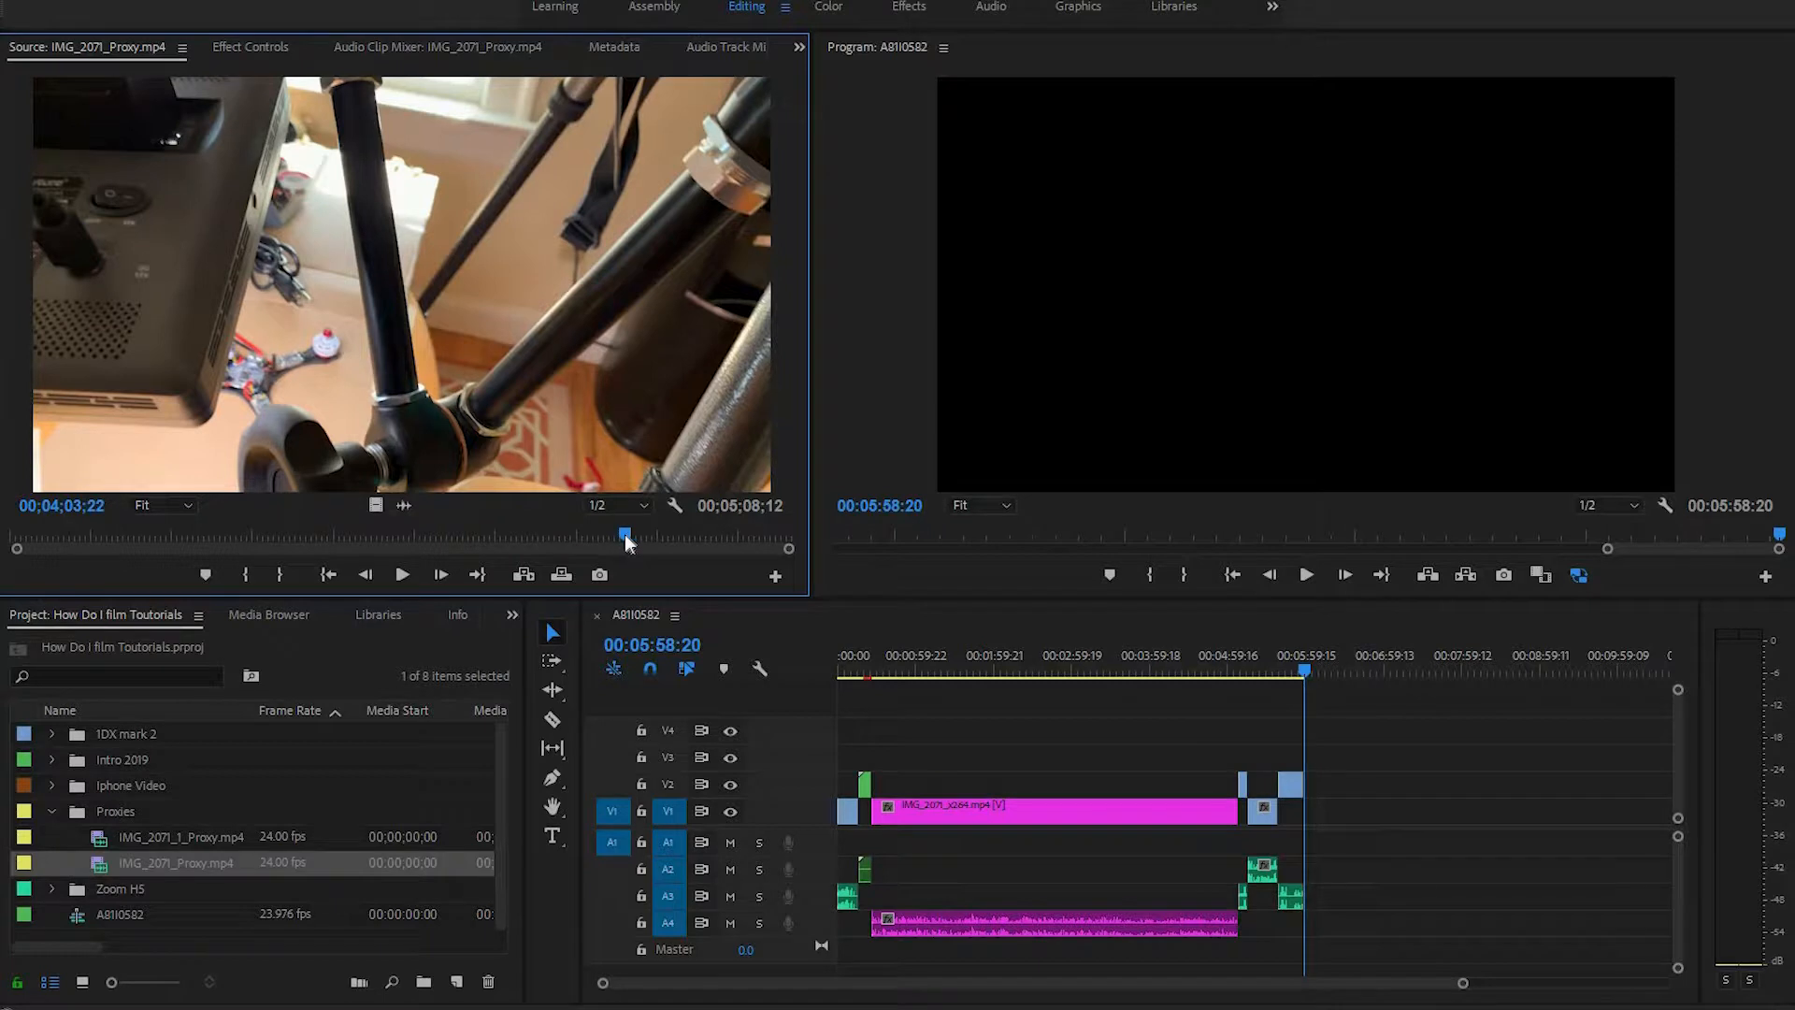
{"action": "left_click_drag", "start_coordinate": [624, 535], "coordinate": [553, 547]}
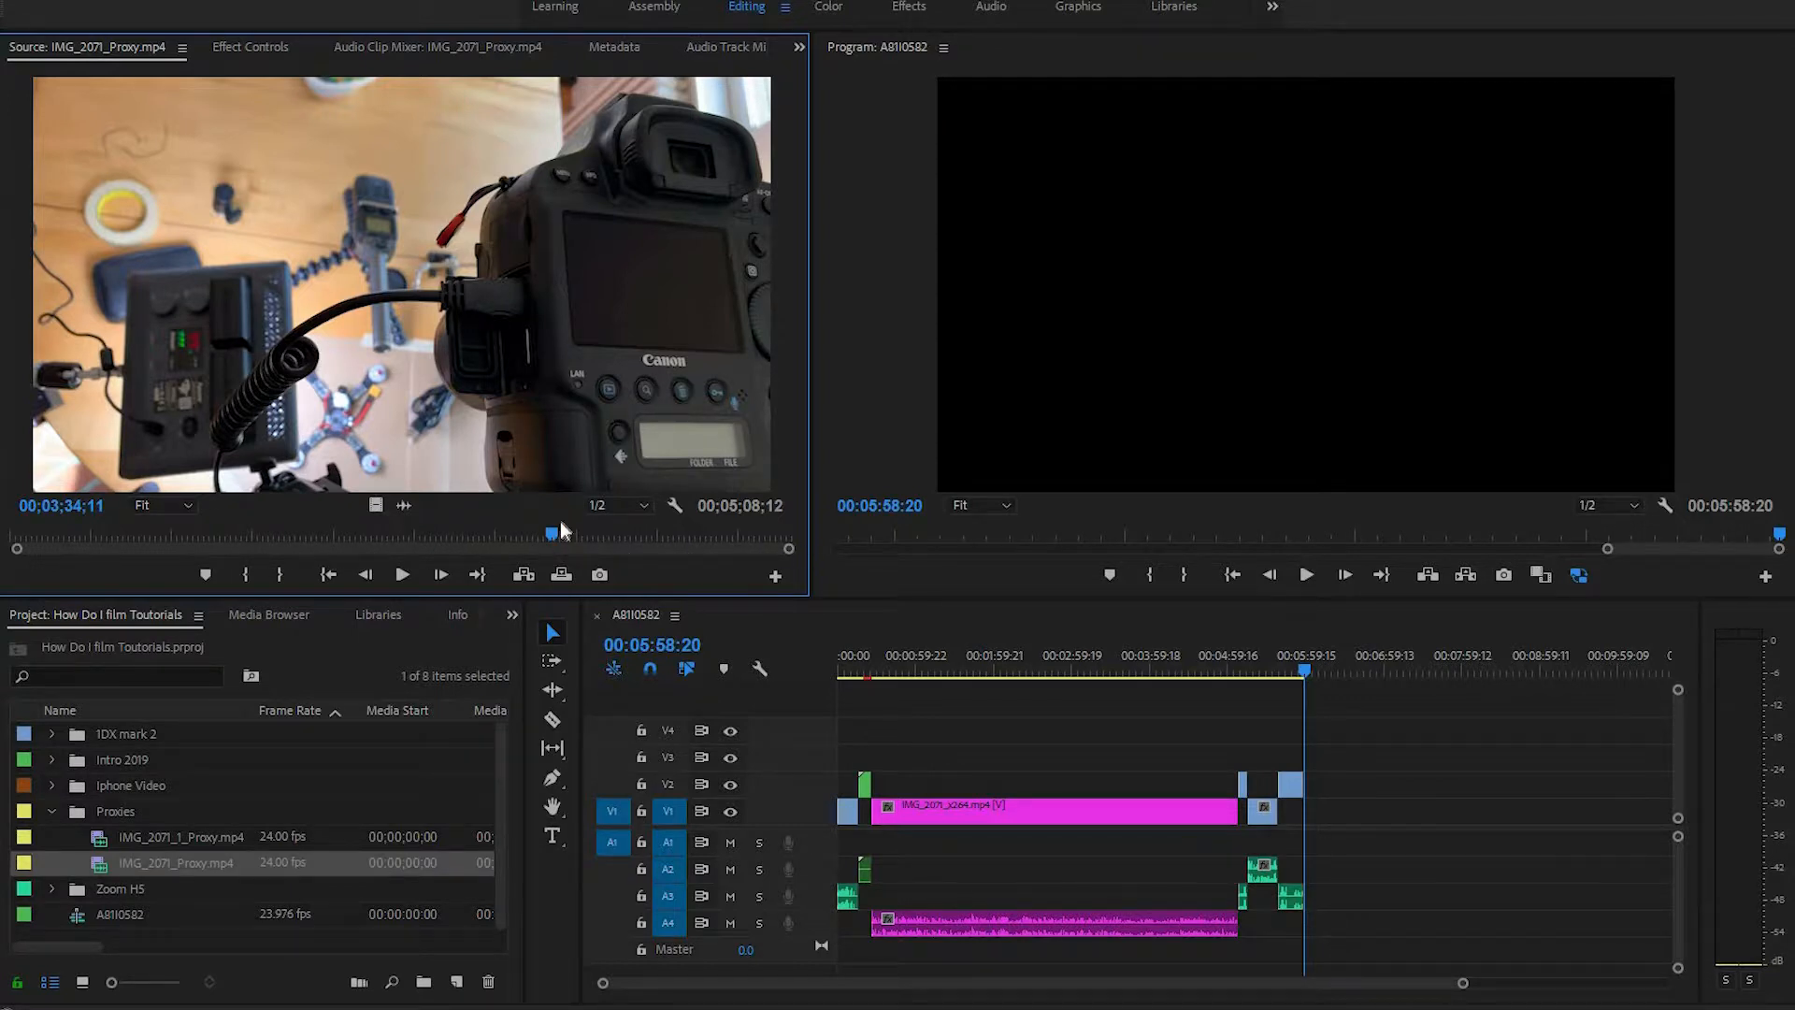
{"action": "left_click_drag", "start_coordinate": [548, 536], "coordinate": [241, 538]}
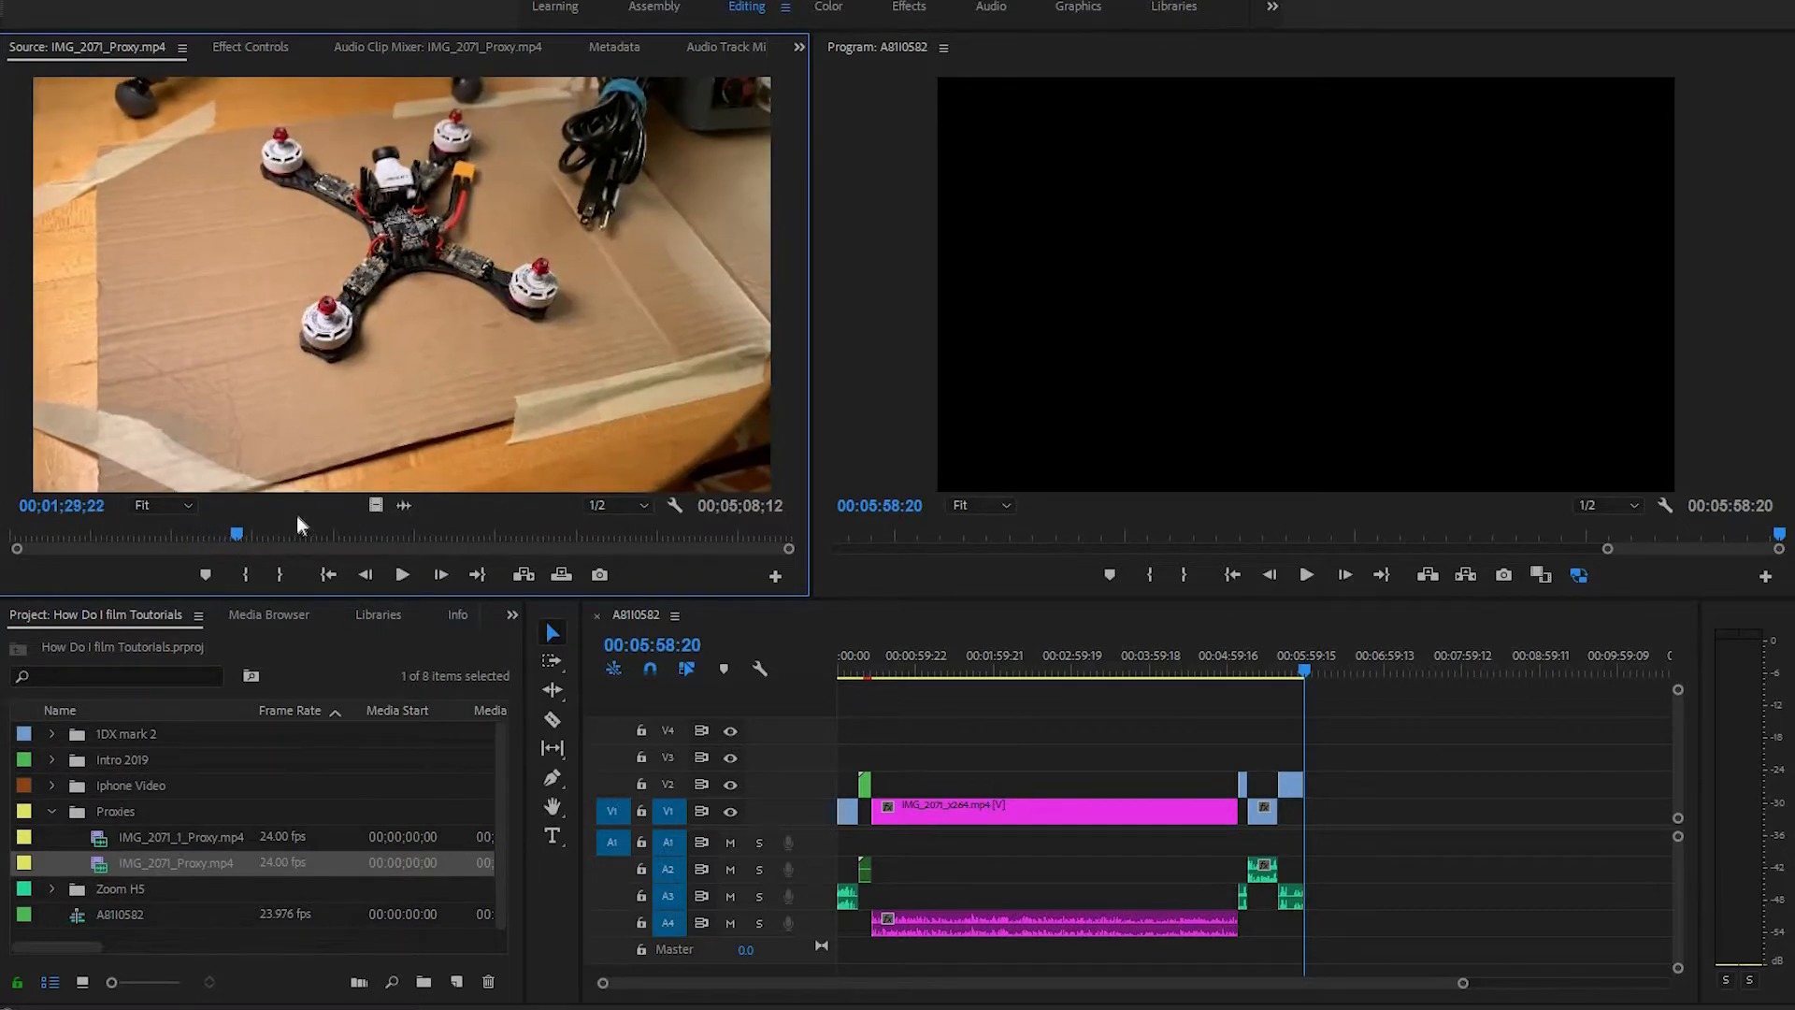
{"action": "left_click", "coordinate": [139, 839]}
{"action": "left_click", "coordinate": [172, 866]}
{"action": "left_click", "coordinate": [171, 843]}
{"action": "left_click", "coordinate": [172, 864]}
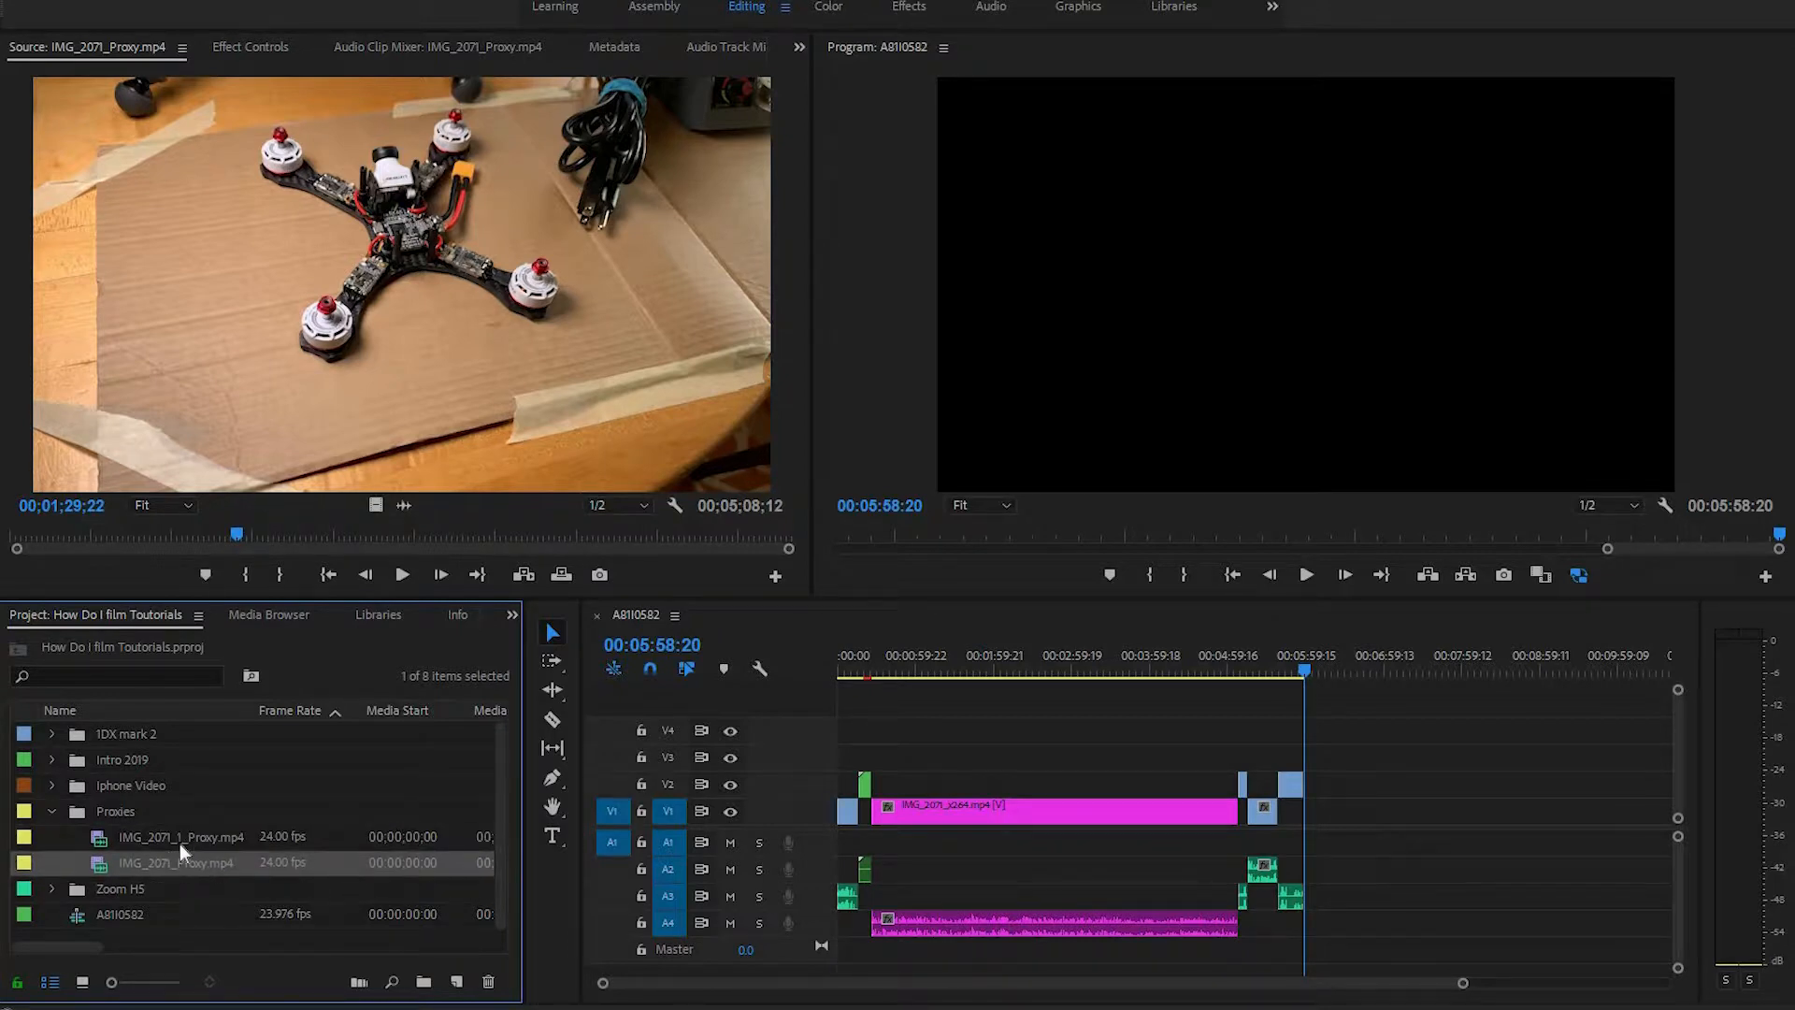
{"action": "left_click", "coordinate": [160, 843]}
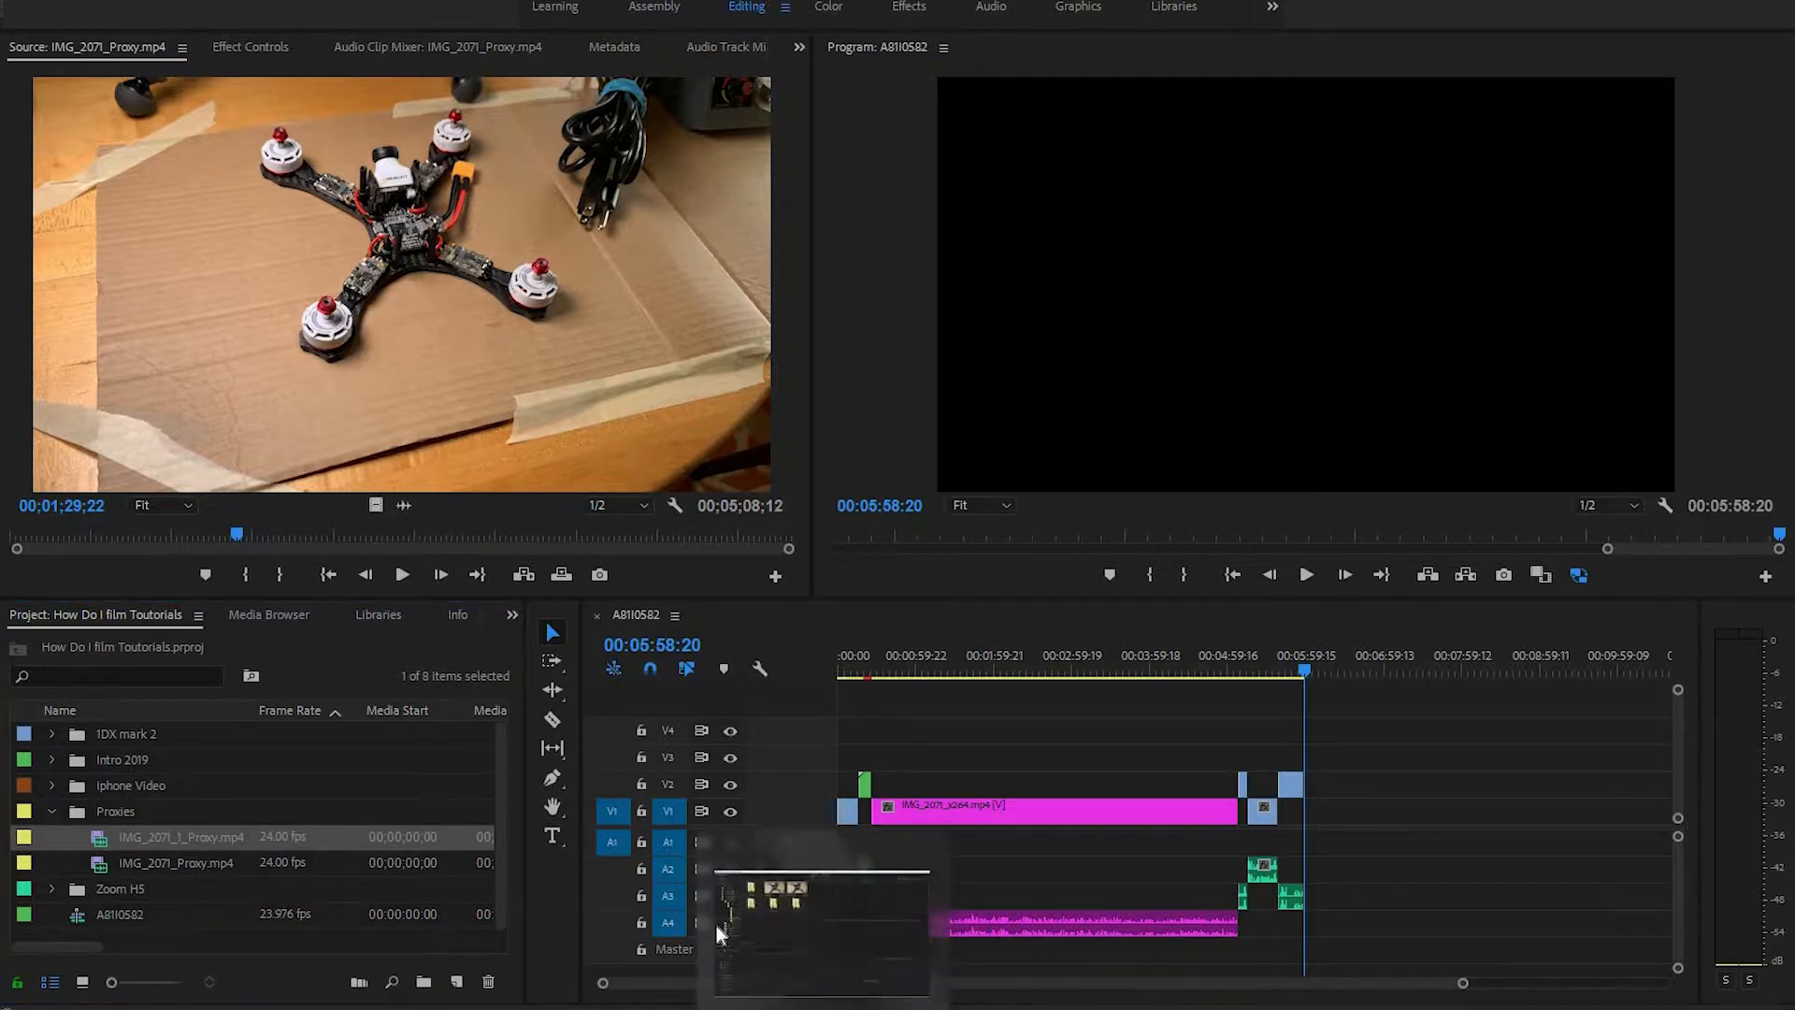
Switch to Adobe Media Encoder and add the original IMG_2071 movie to the encoding queue.
{"action": "left_click", "coordinate": [734, 928]}
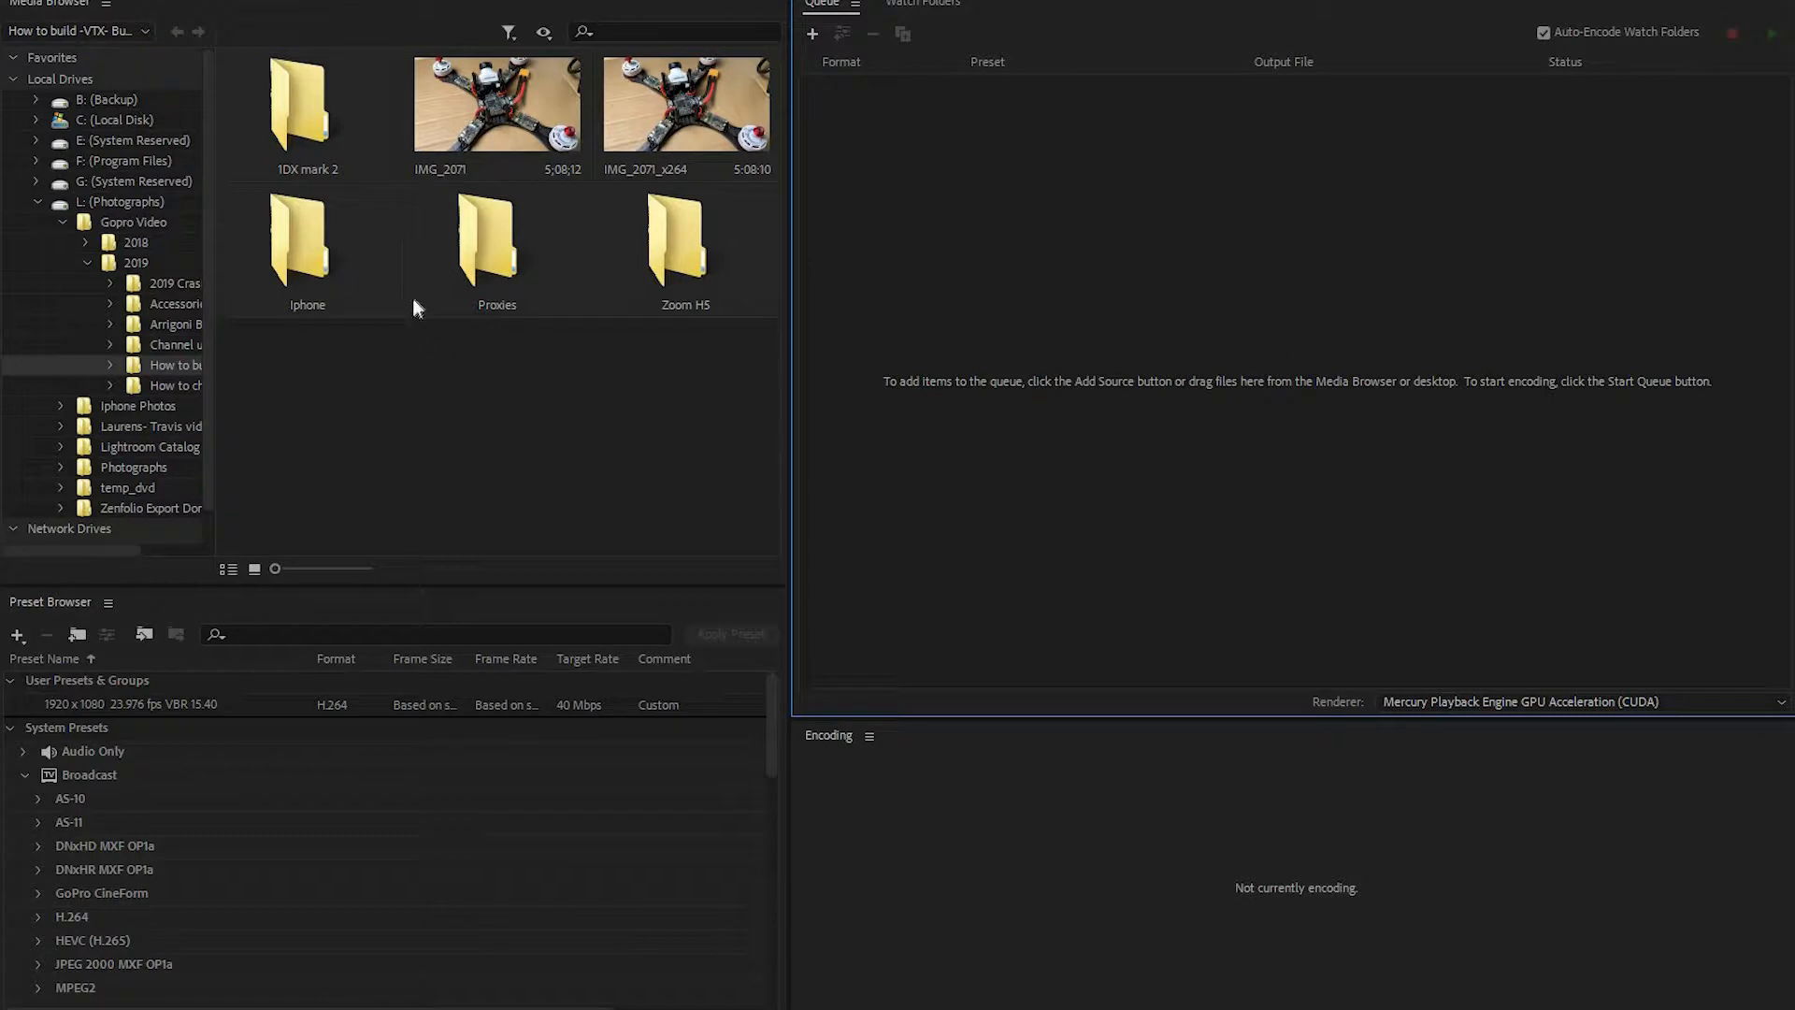
{"action": "left_click", "coordinate": [515, 98]}
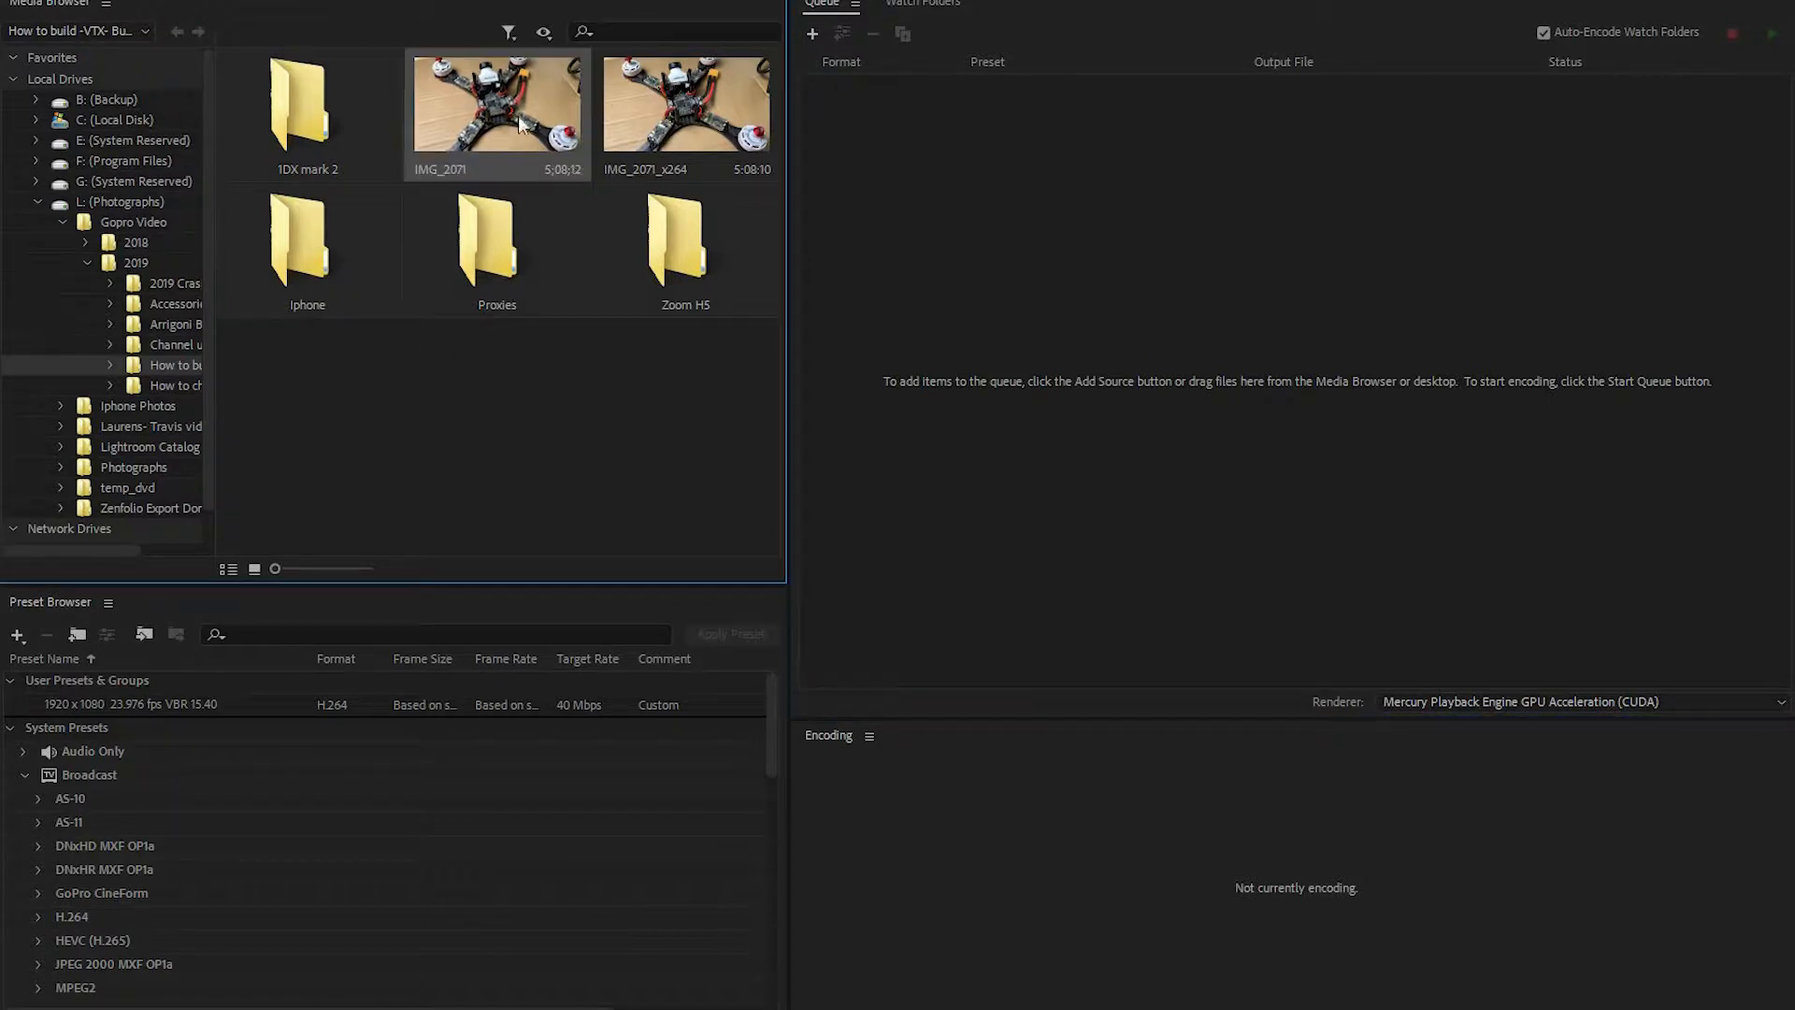
{"action": "right_click", "coordinate": [453, 85]}
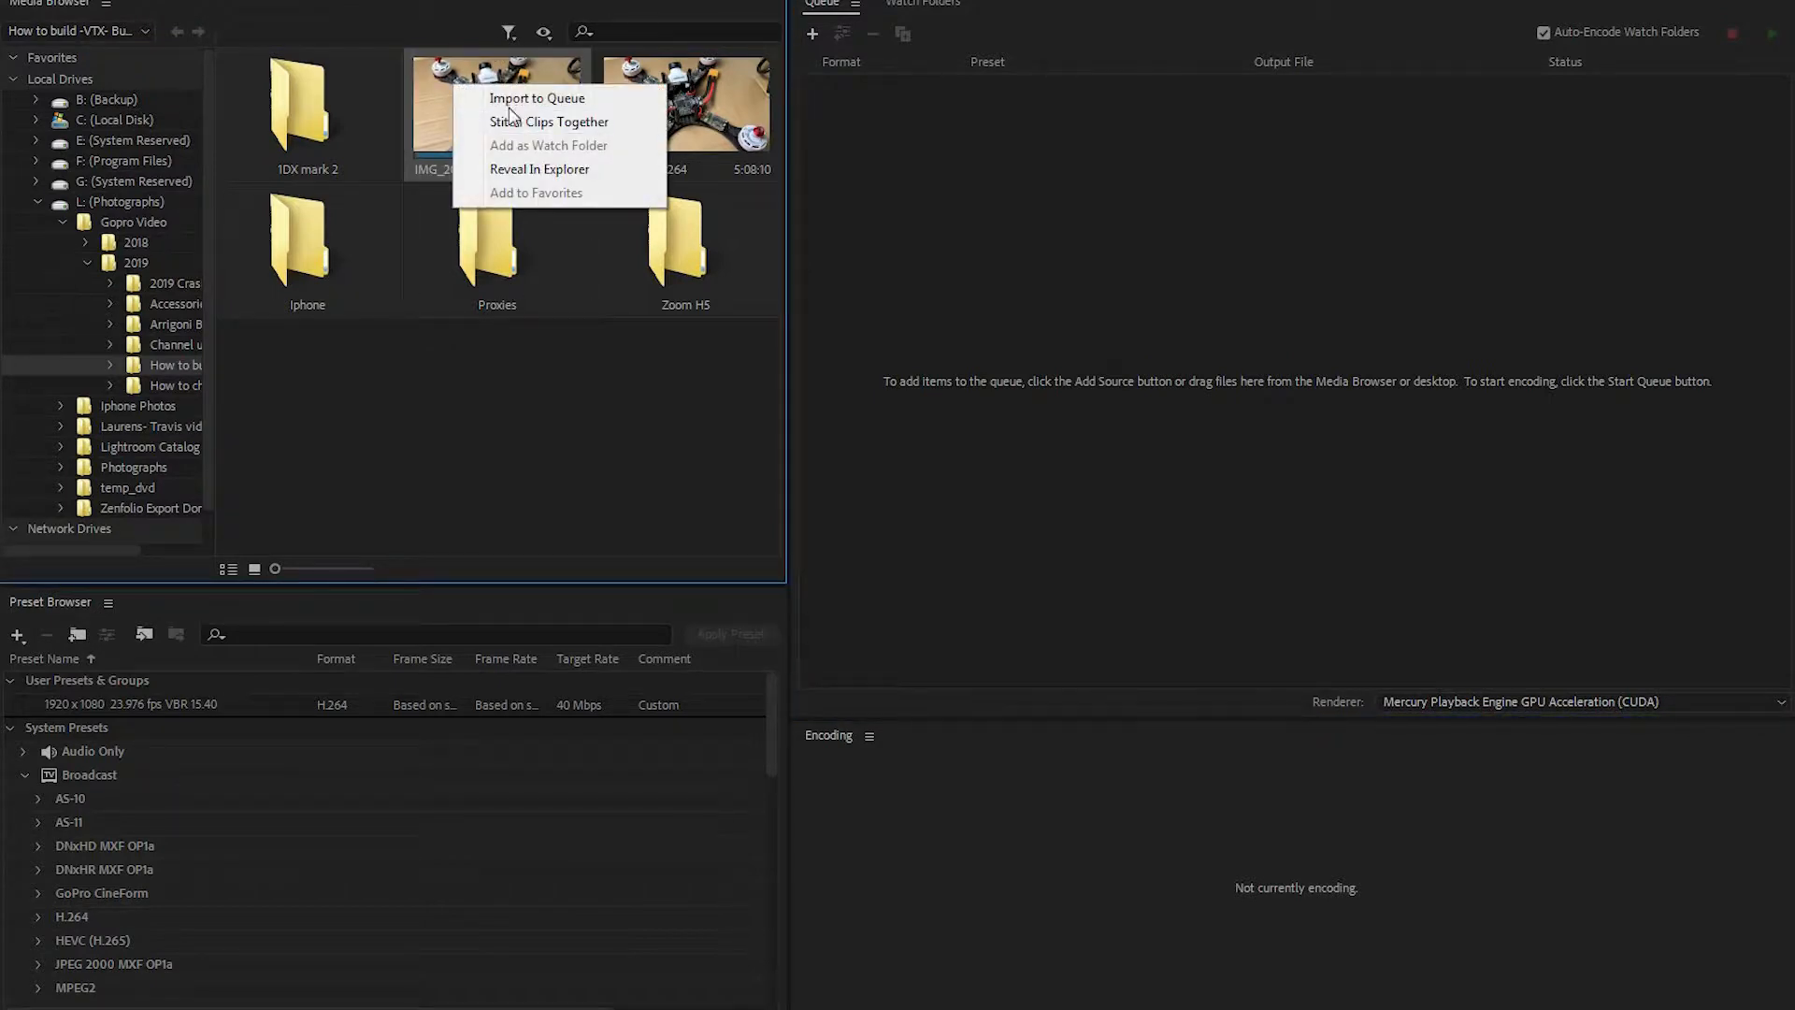
{"action": "left_click", "coordinate": [503, 102]}
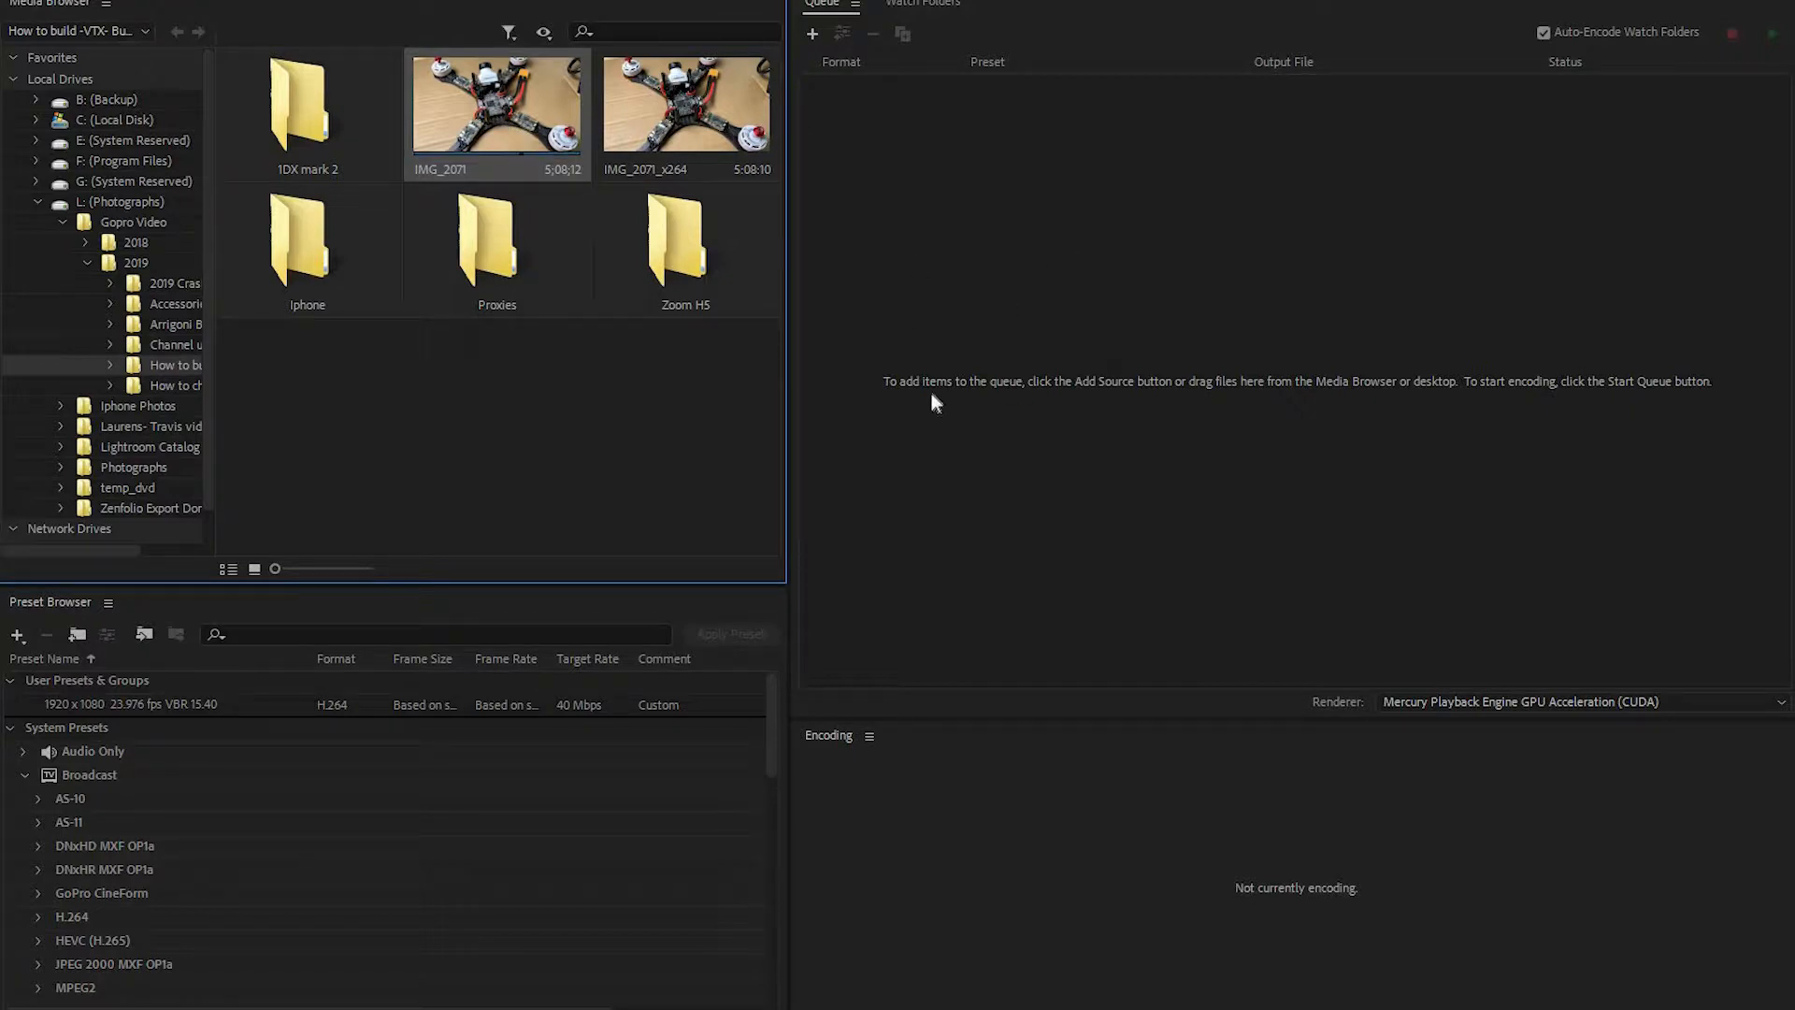
{"action": "left_click_drag", "start_coordinate": [583, 177], "coordinate": [982, 421]}
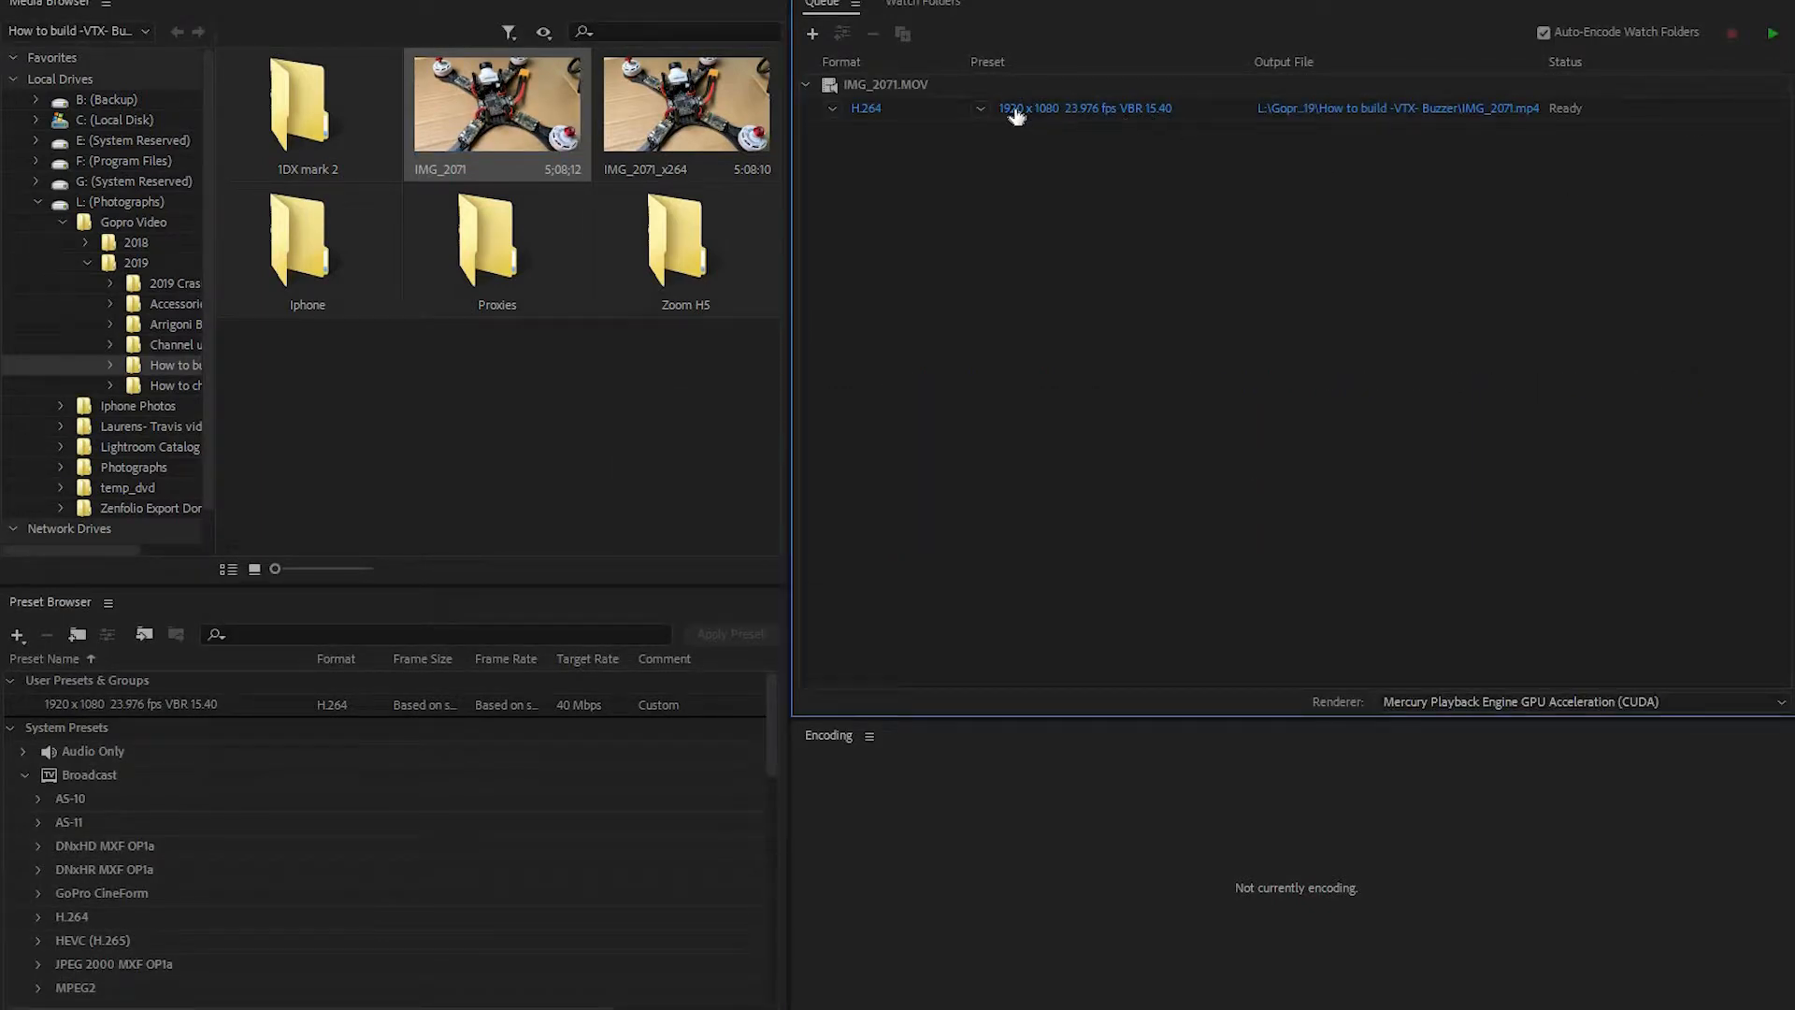
Review the export settings of the queued IMG_2071.MOV item and close them without changes.
{"action": "mouse_move", "coordinate": [1016, 113]}
{"action": "left_click", "coordinate": [1058, 106]}
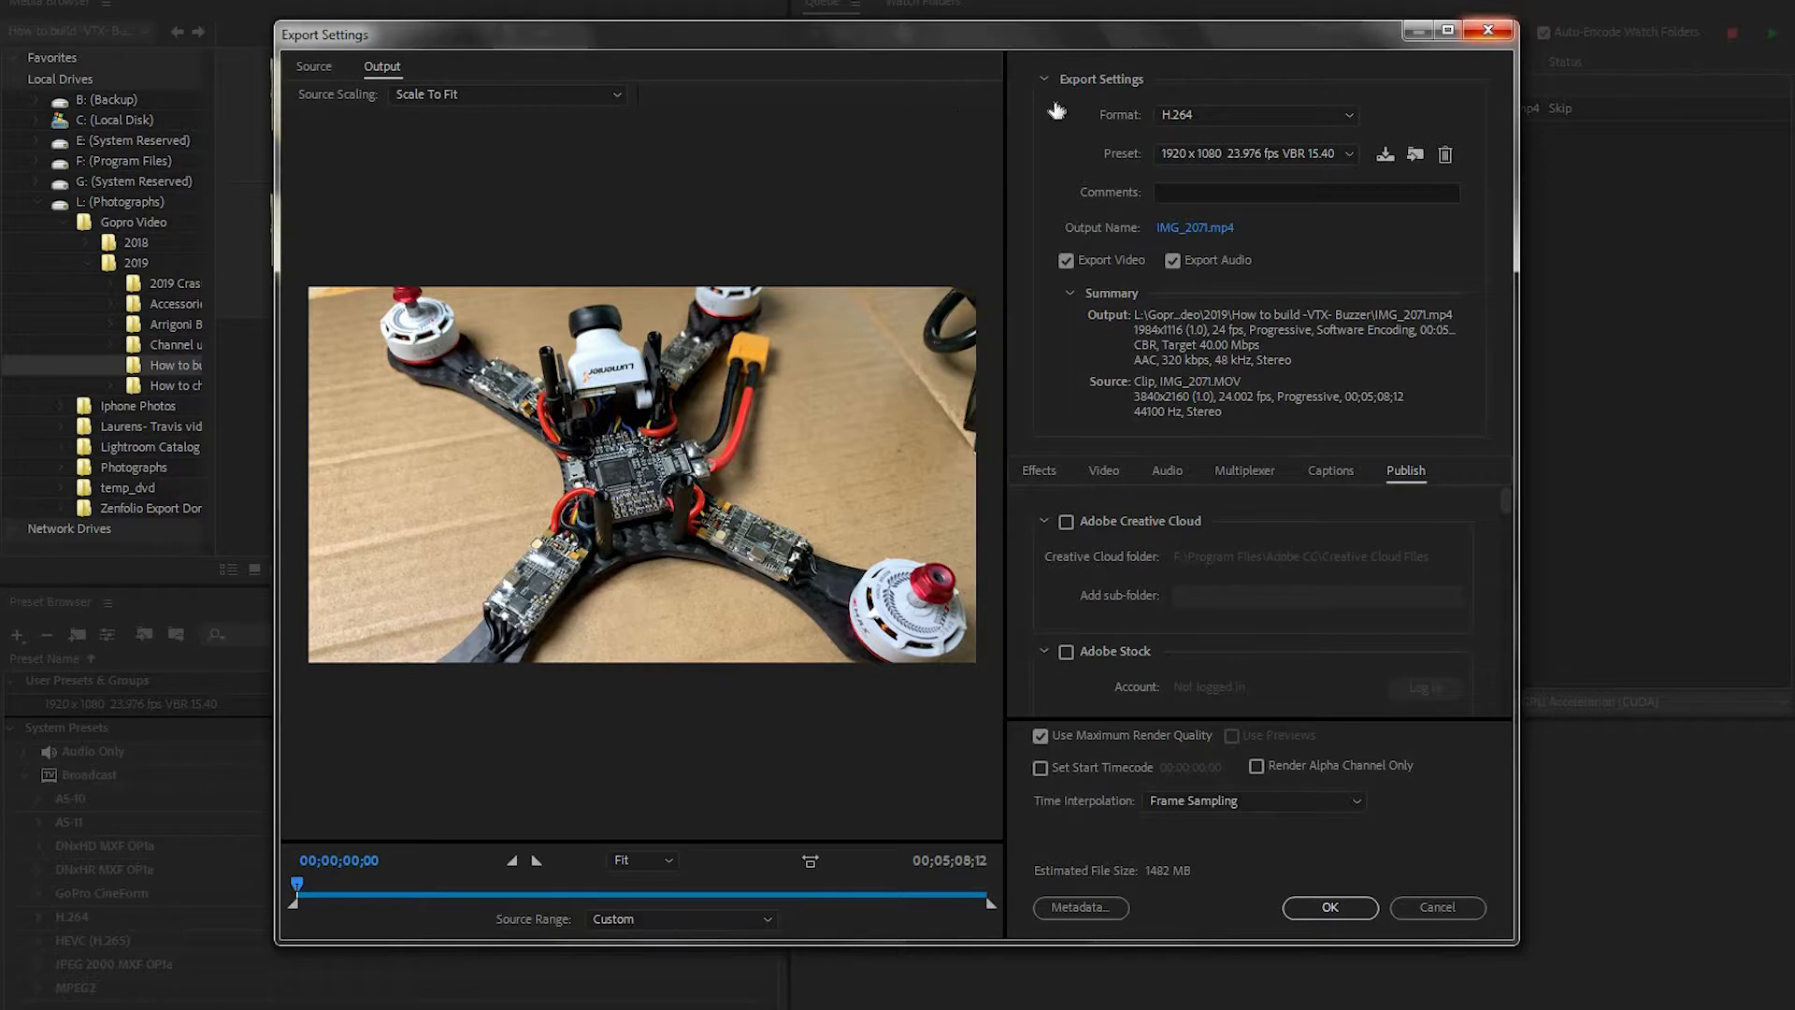
{"action": "left_click", "coordinate": [1488, 31]}
Remove the IMG_2071.MOV item from the encoding queue.
{"action": "right_click", "coordinate": [918, 86]}
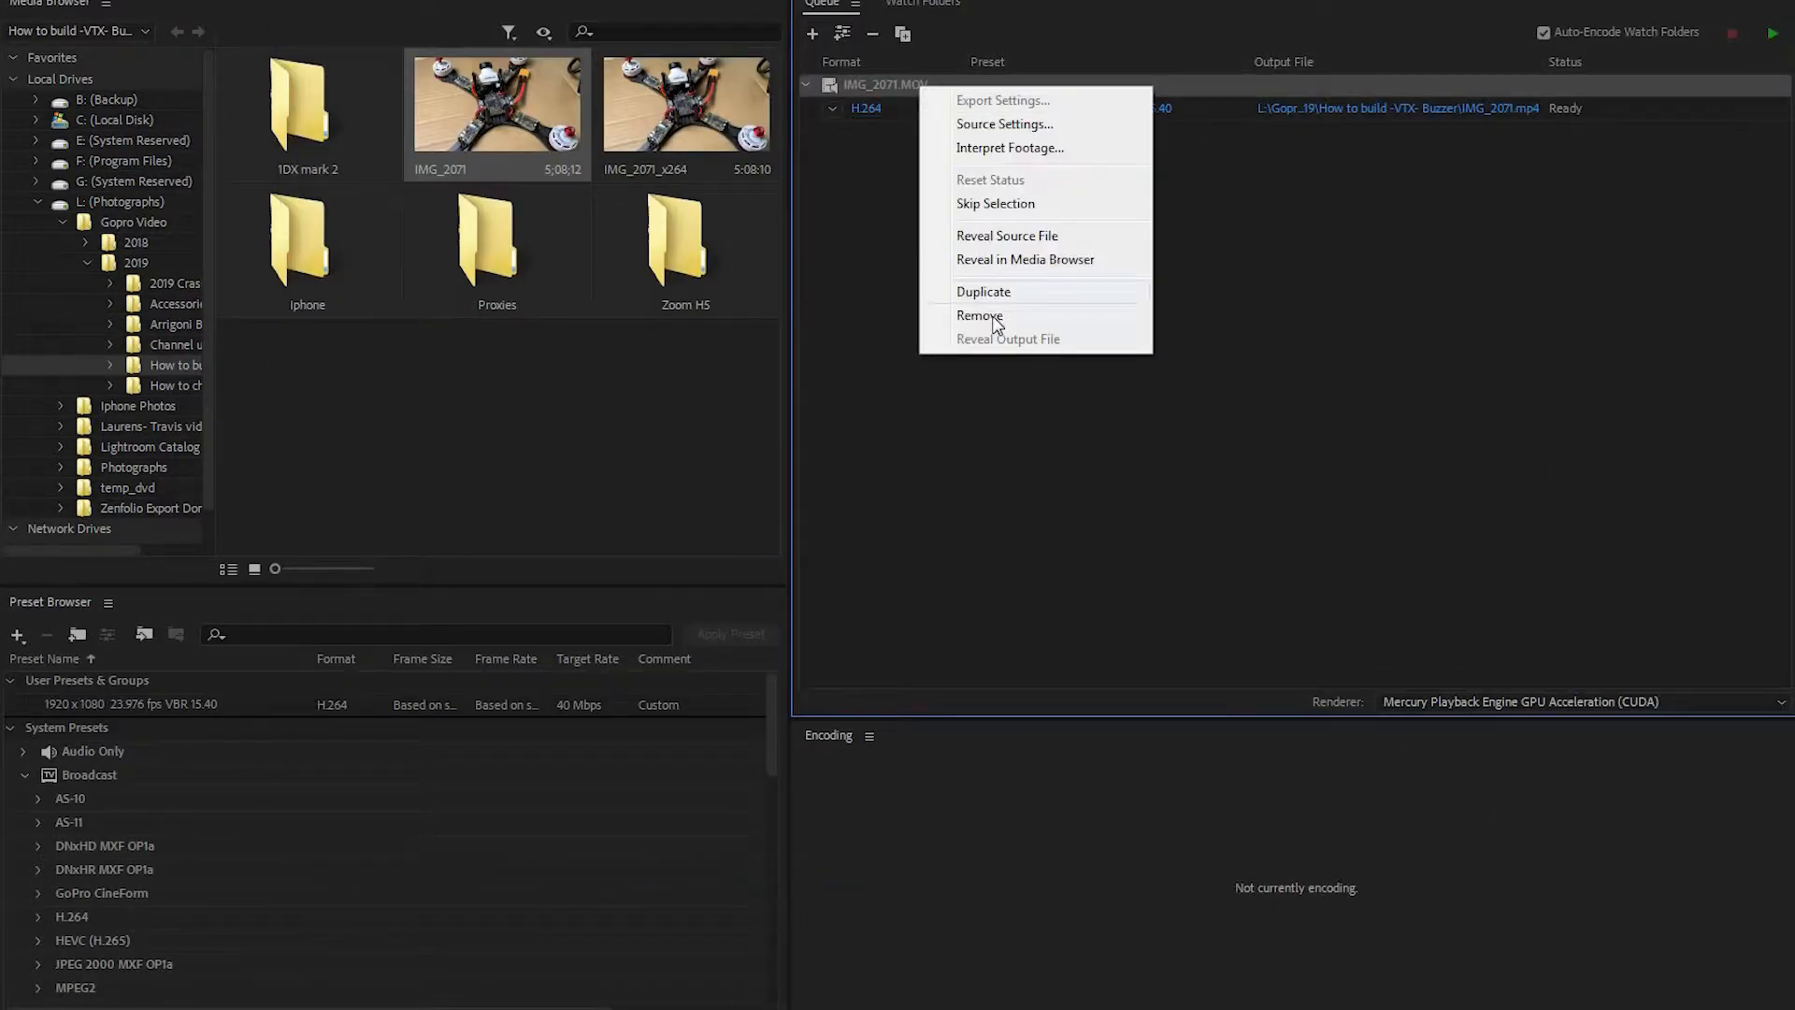
{"action": "left_click", "coordinate": [980, 316]}
{"action": "key", "text": "Return"}
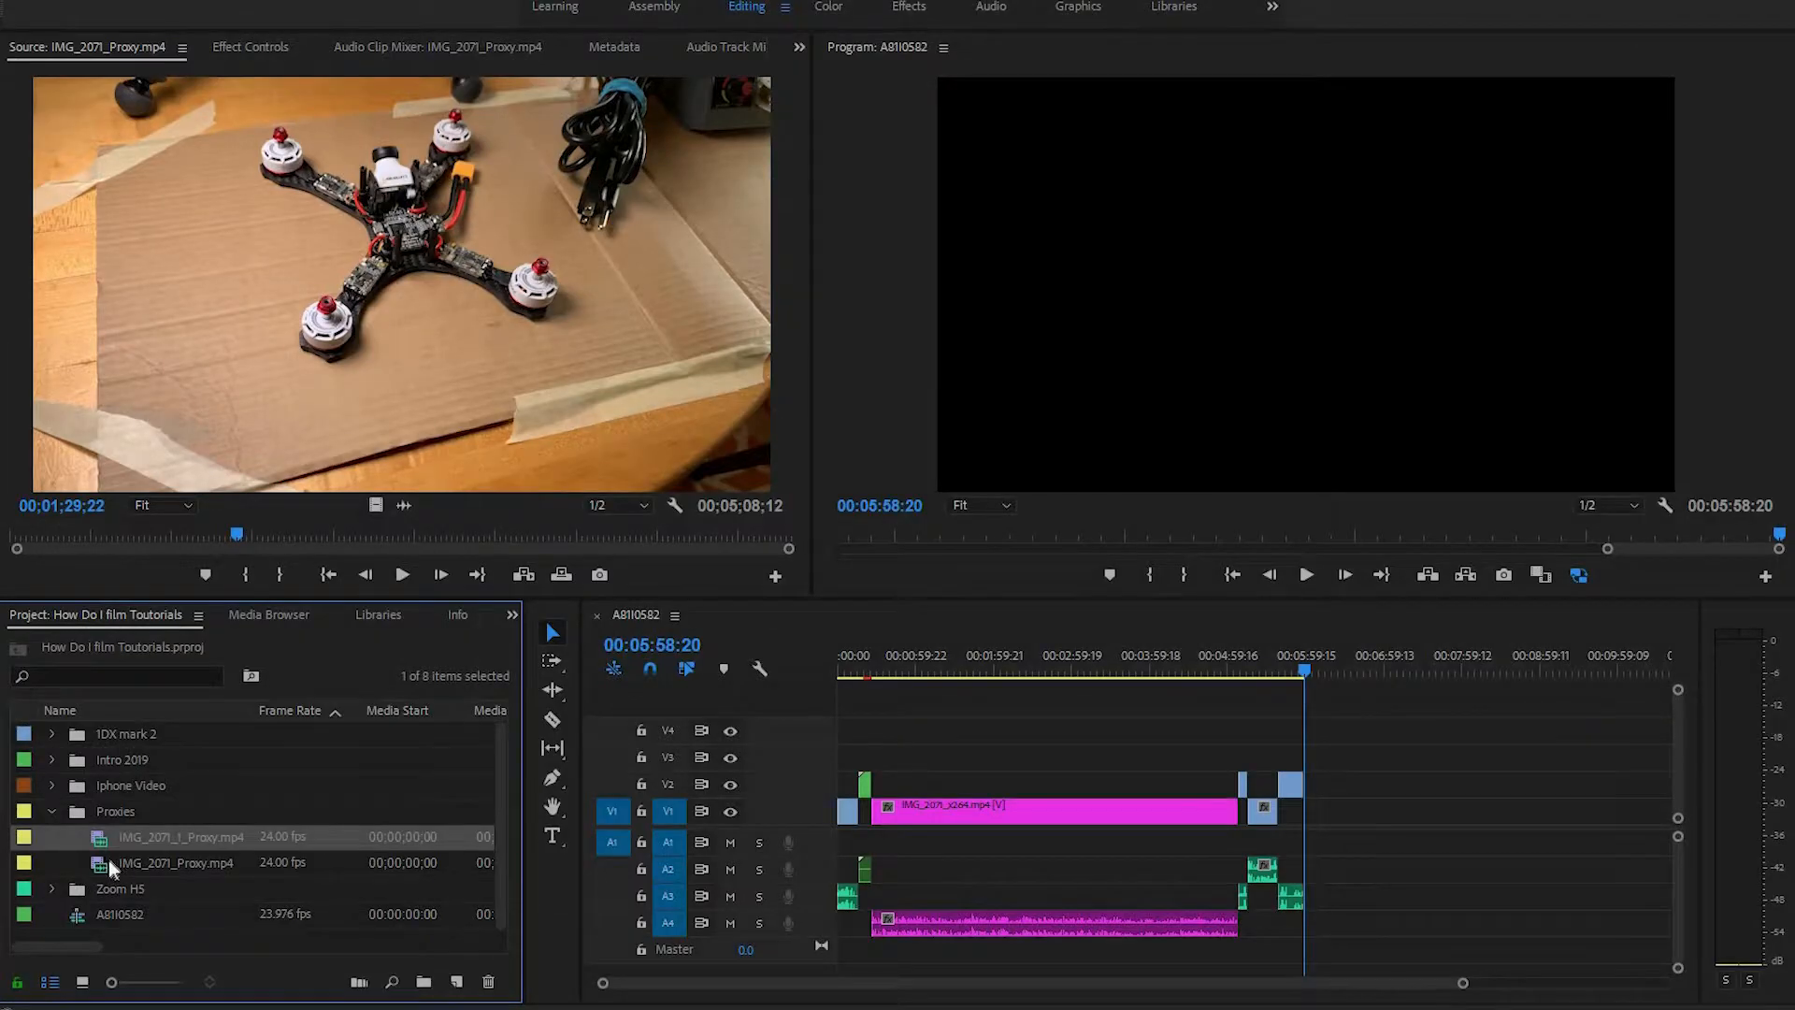
{"action": "left_click", "coordinate": [153, 861]}
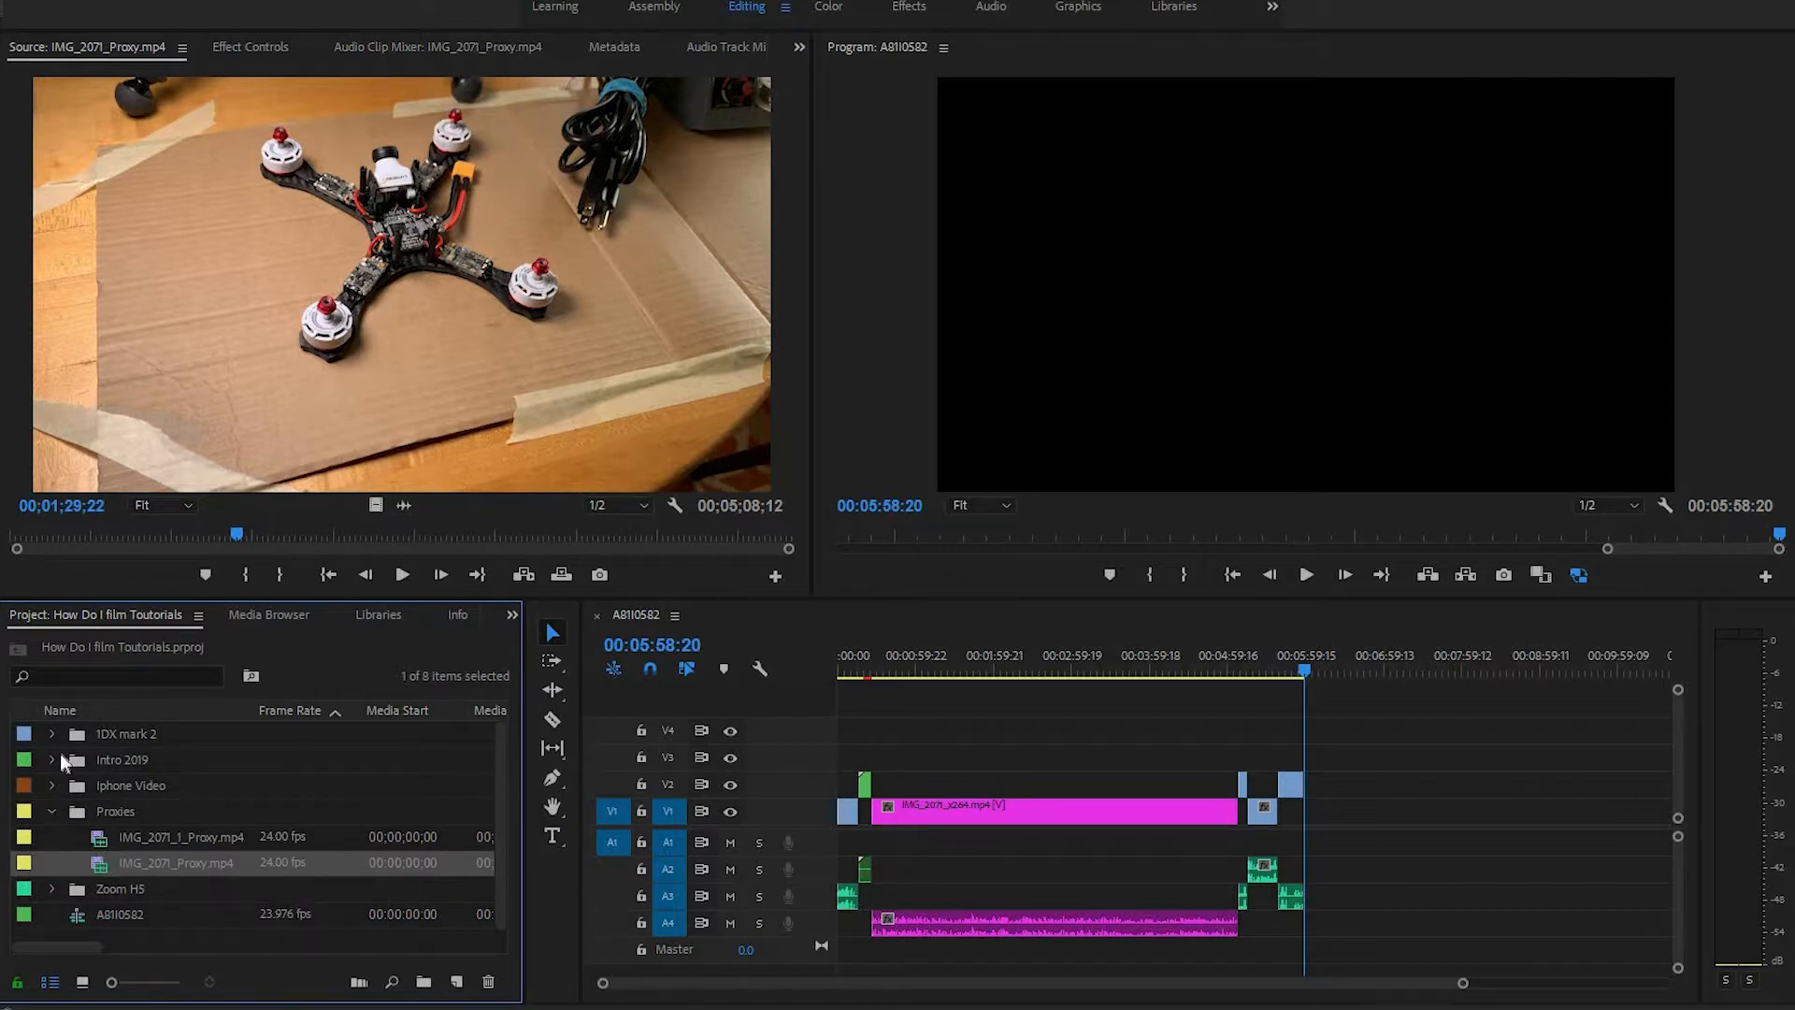
{"action": "left_click", "coordinate": [191, 810]}
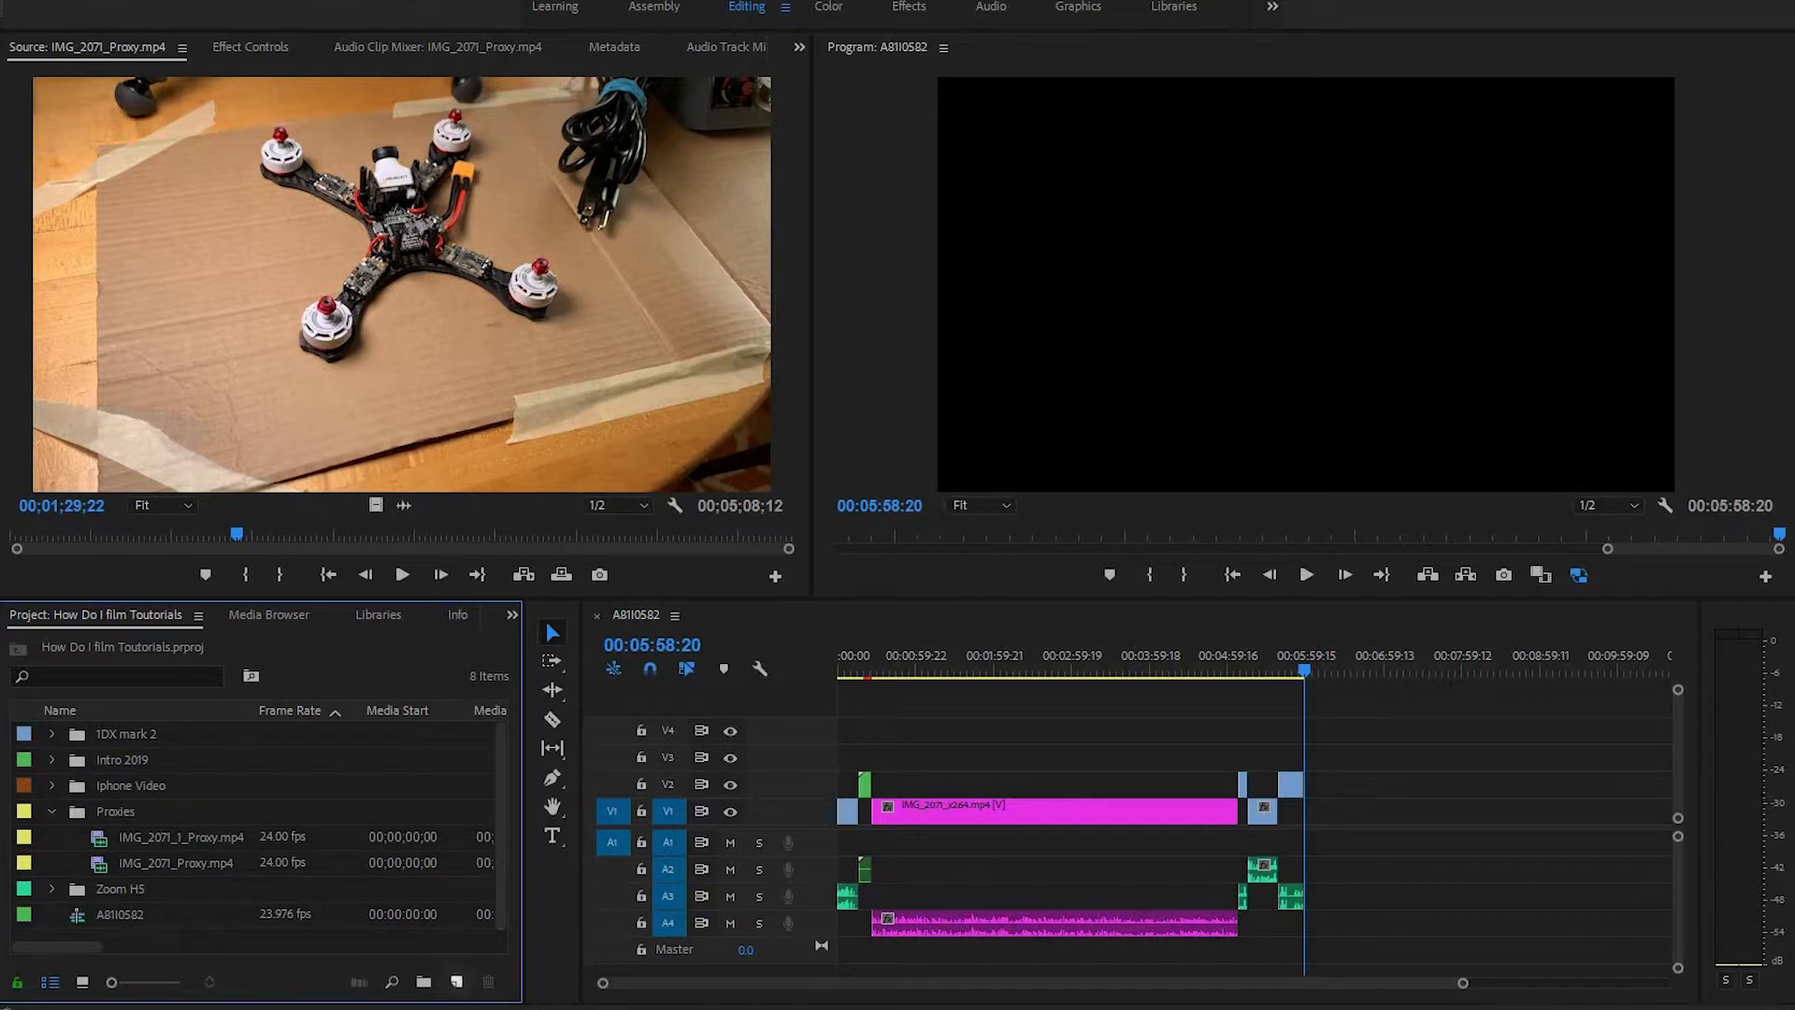
Switch to the browser, download Any Video Converter Free for Windows from its product page, and install and launch it.
{"action": "left_click", "coordinate": [492, 950]}
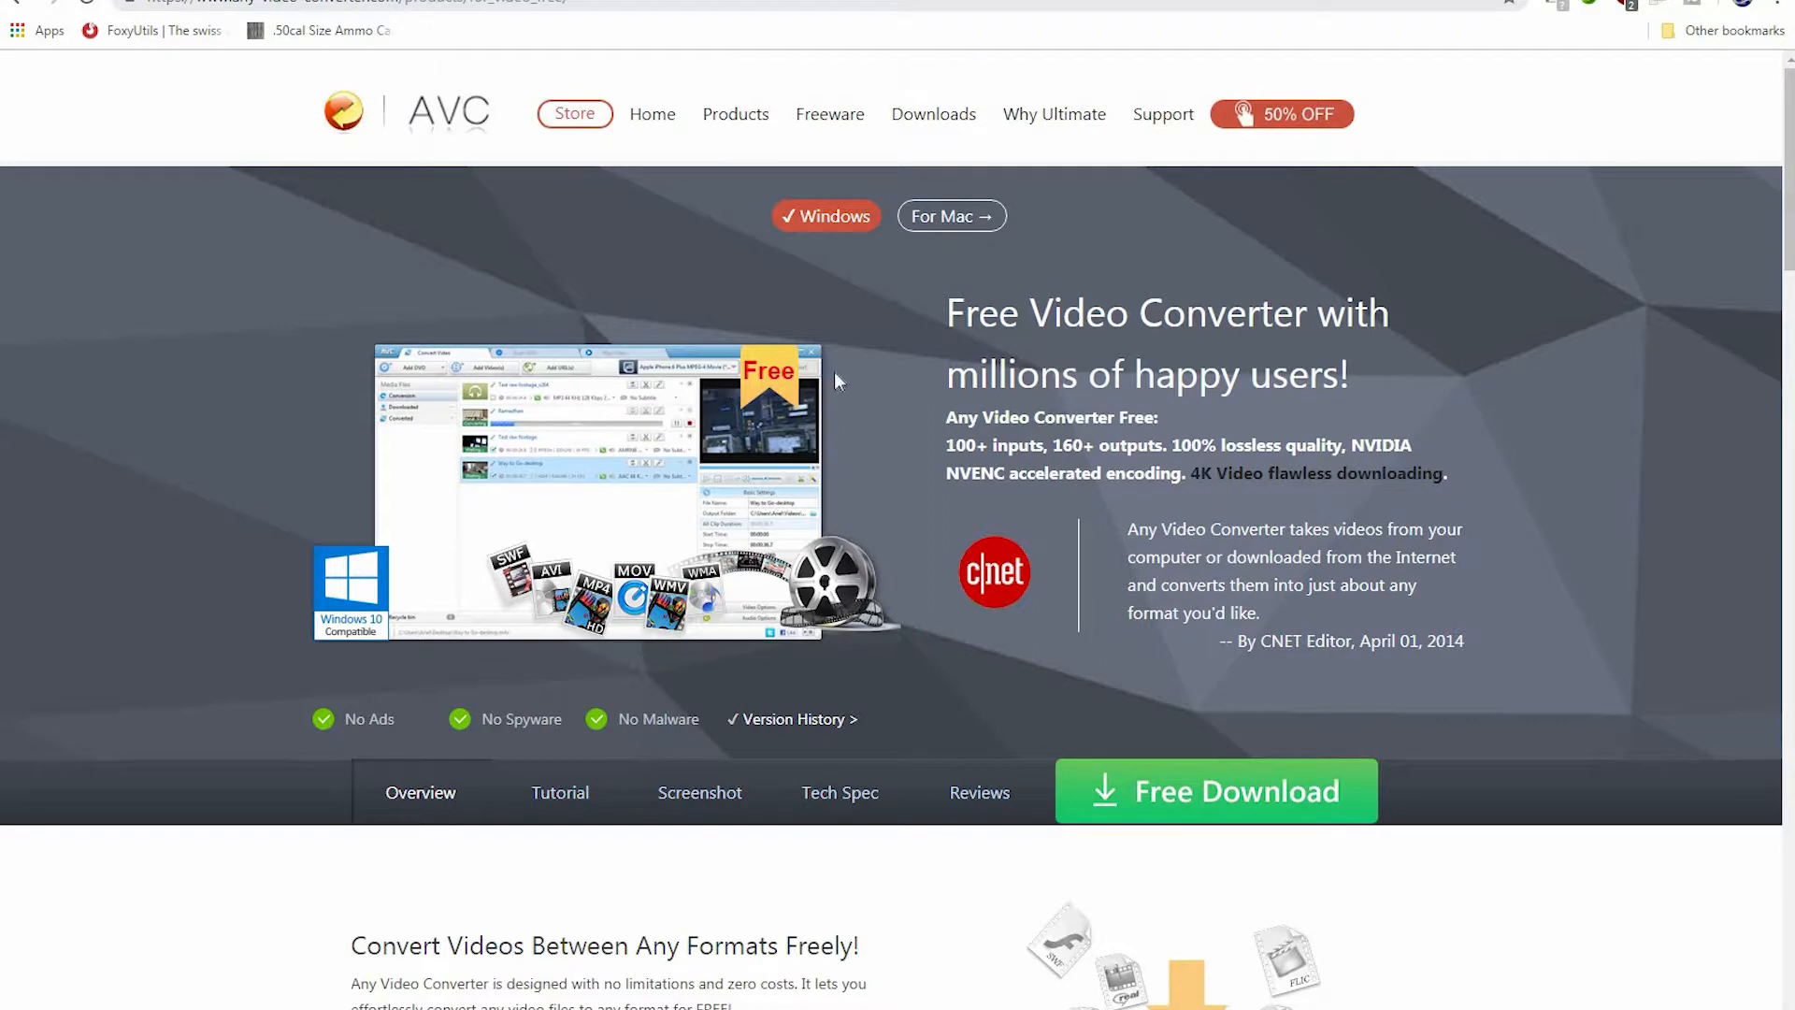
{"action": "left_click", "coordinate": [1225, 804]}
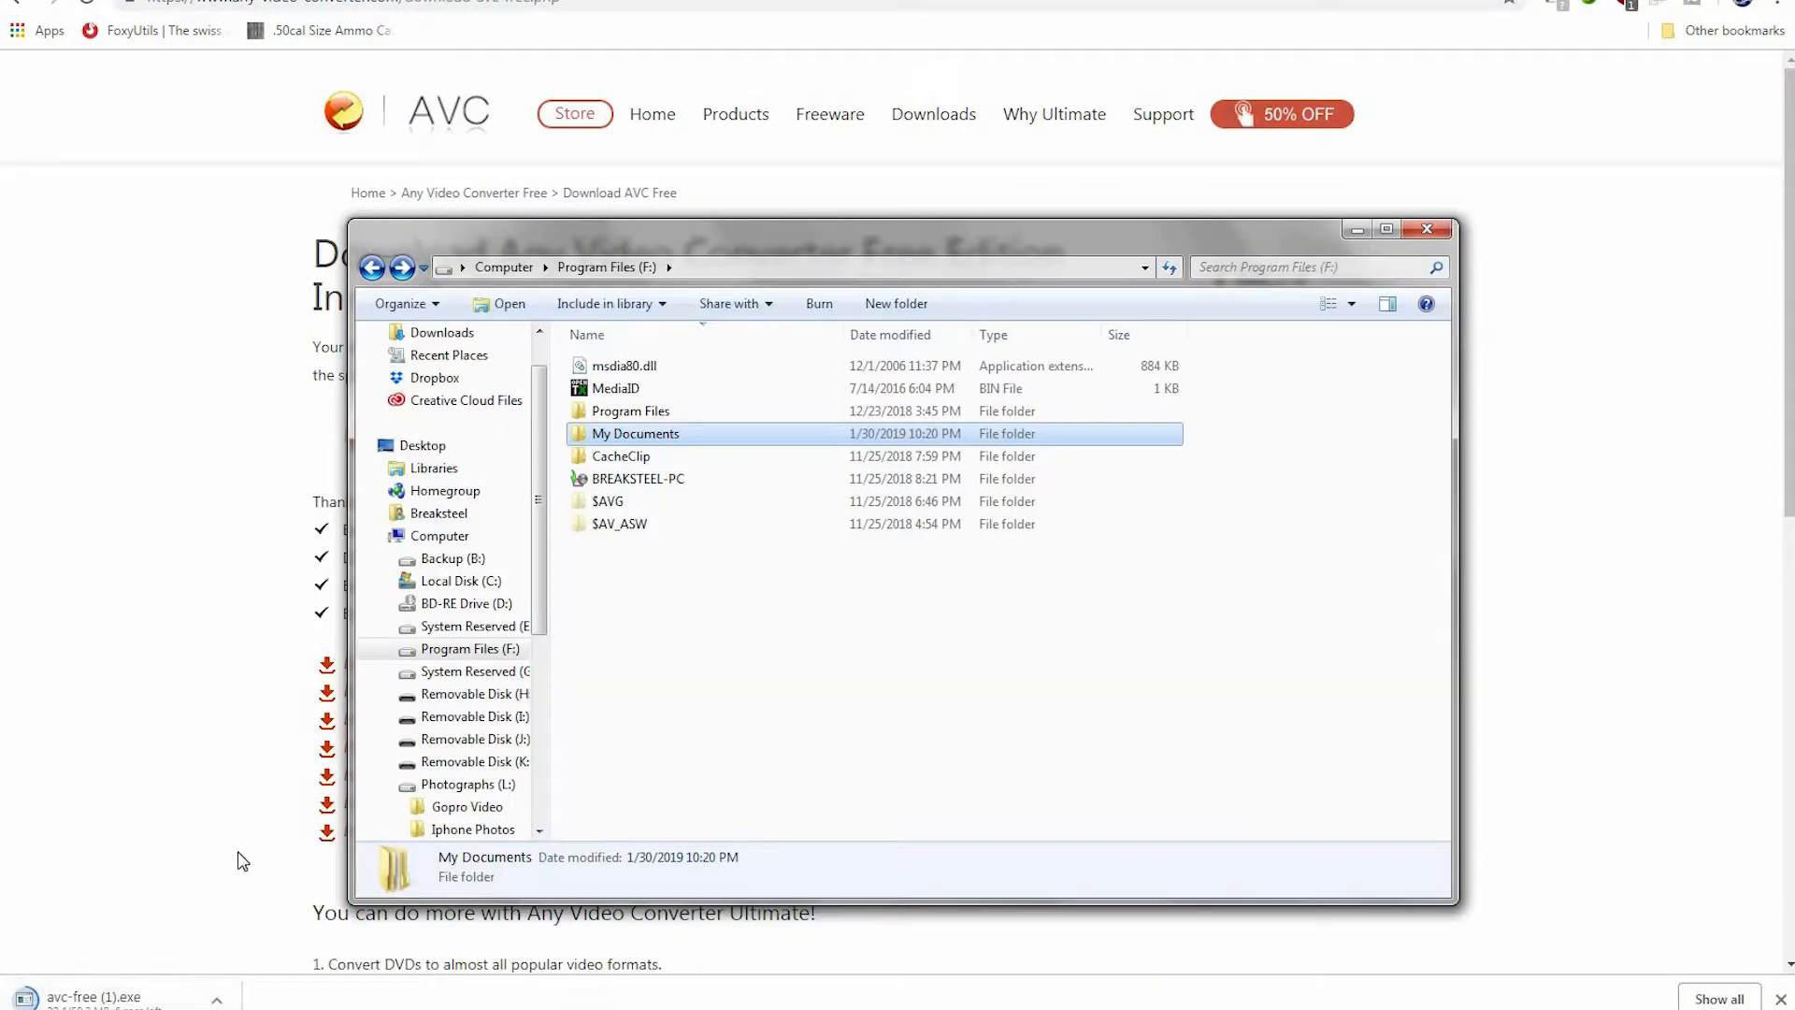
{"action": "left_click", "coordinate": [110, 975]}
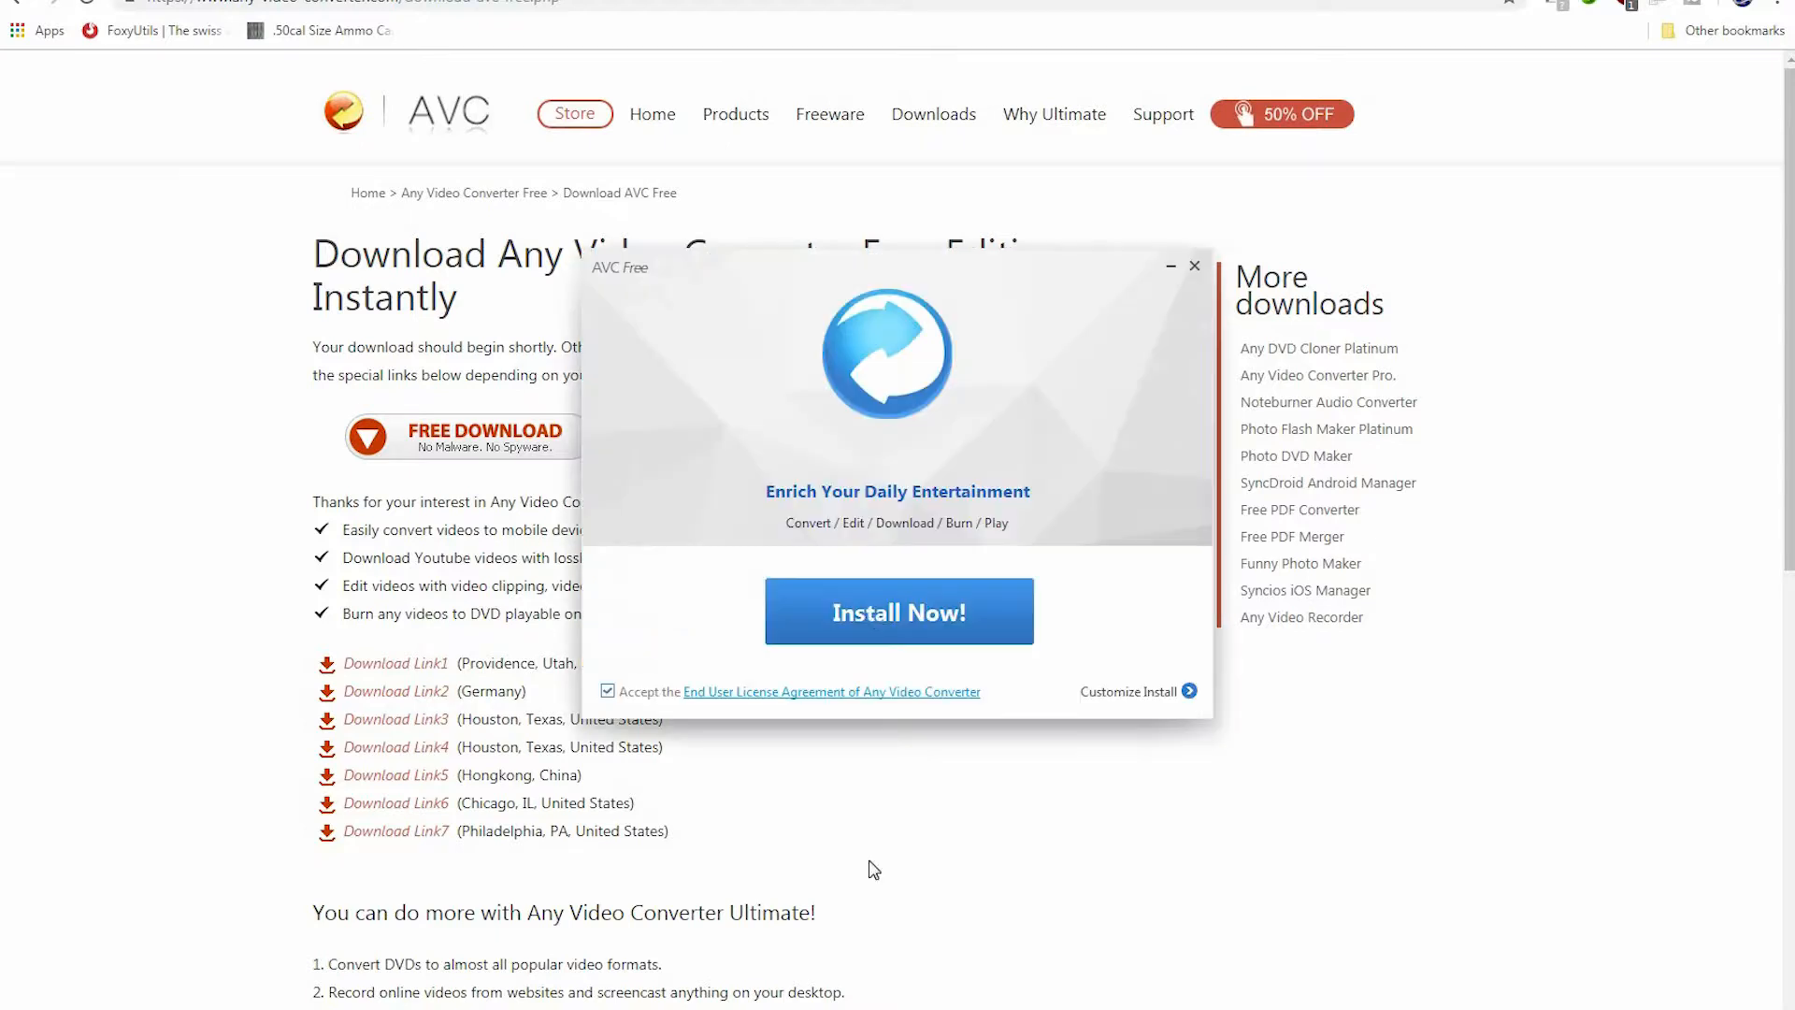
{"action": "left_click", "coordinate": [801, 619]}
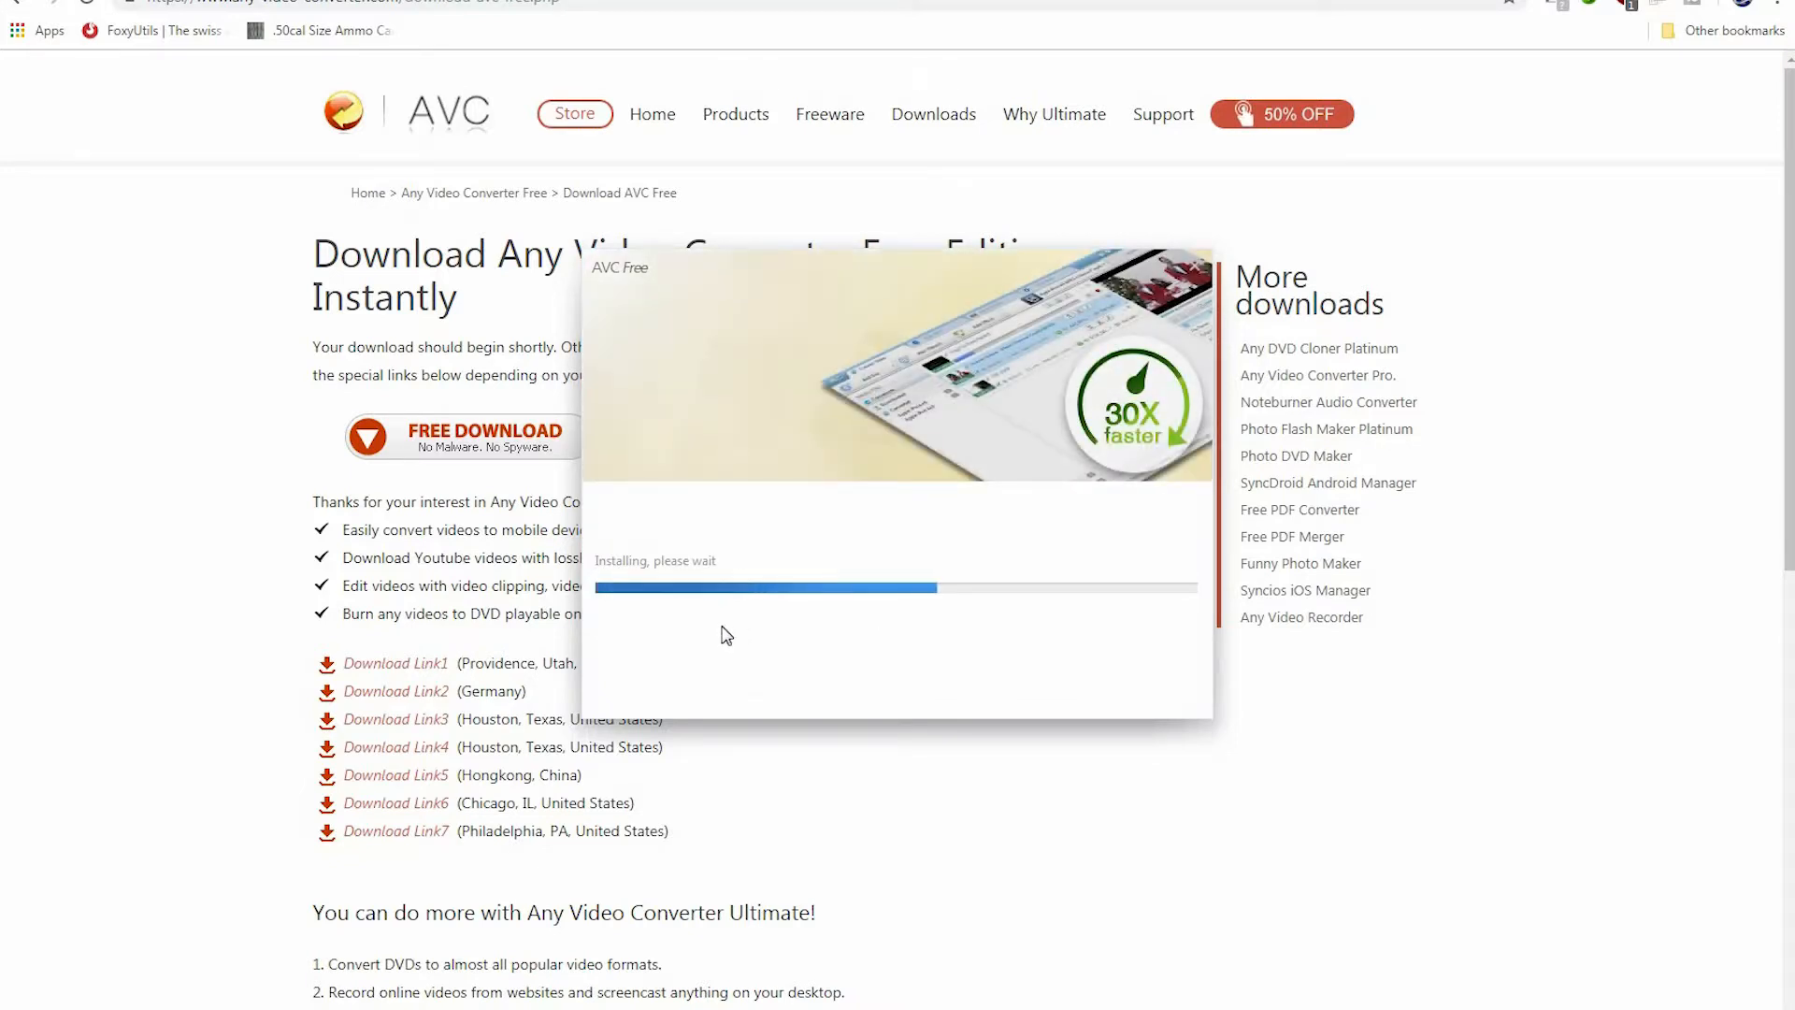
{"action": "left_click", "coordinate": [835, 661]}
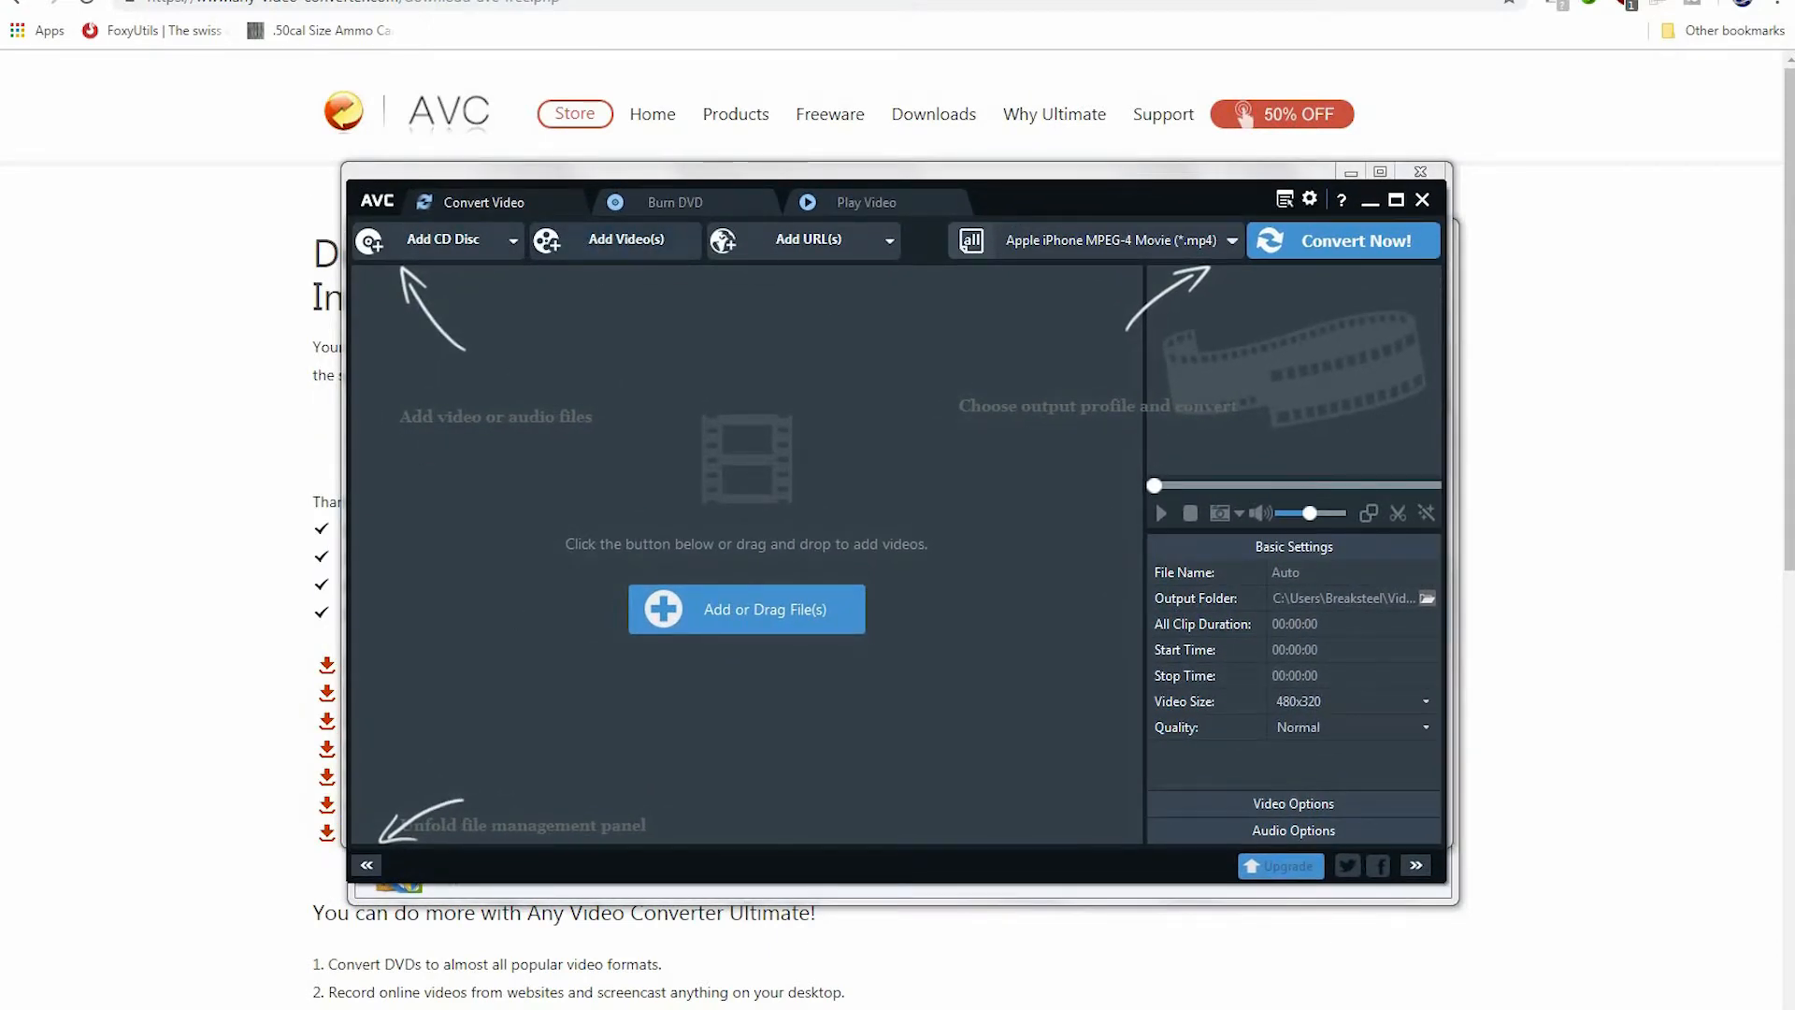
Add the IMG_2071 movie file from the How to build -VTX- Buzzer folder to the converter's video list.
{"action": "mouse_move", "coordinate": [213, 960]}
{"action": "left_click", "coordinate": [281, 935]}
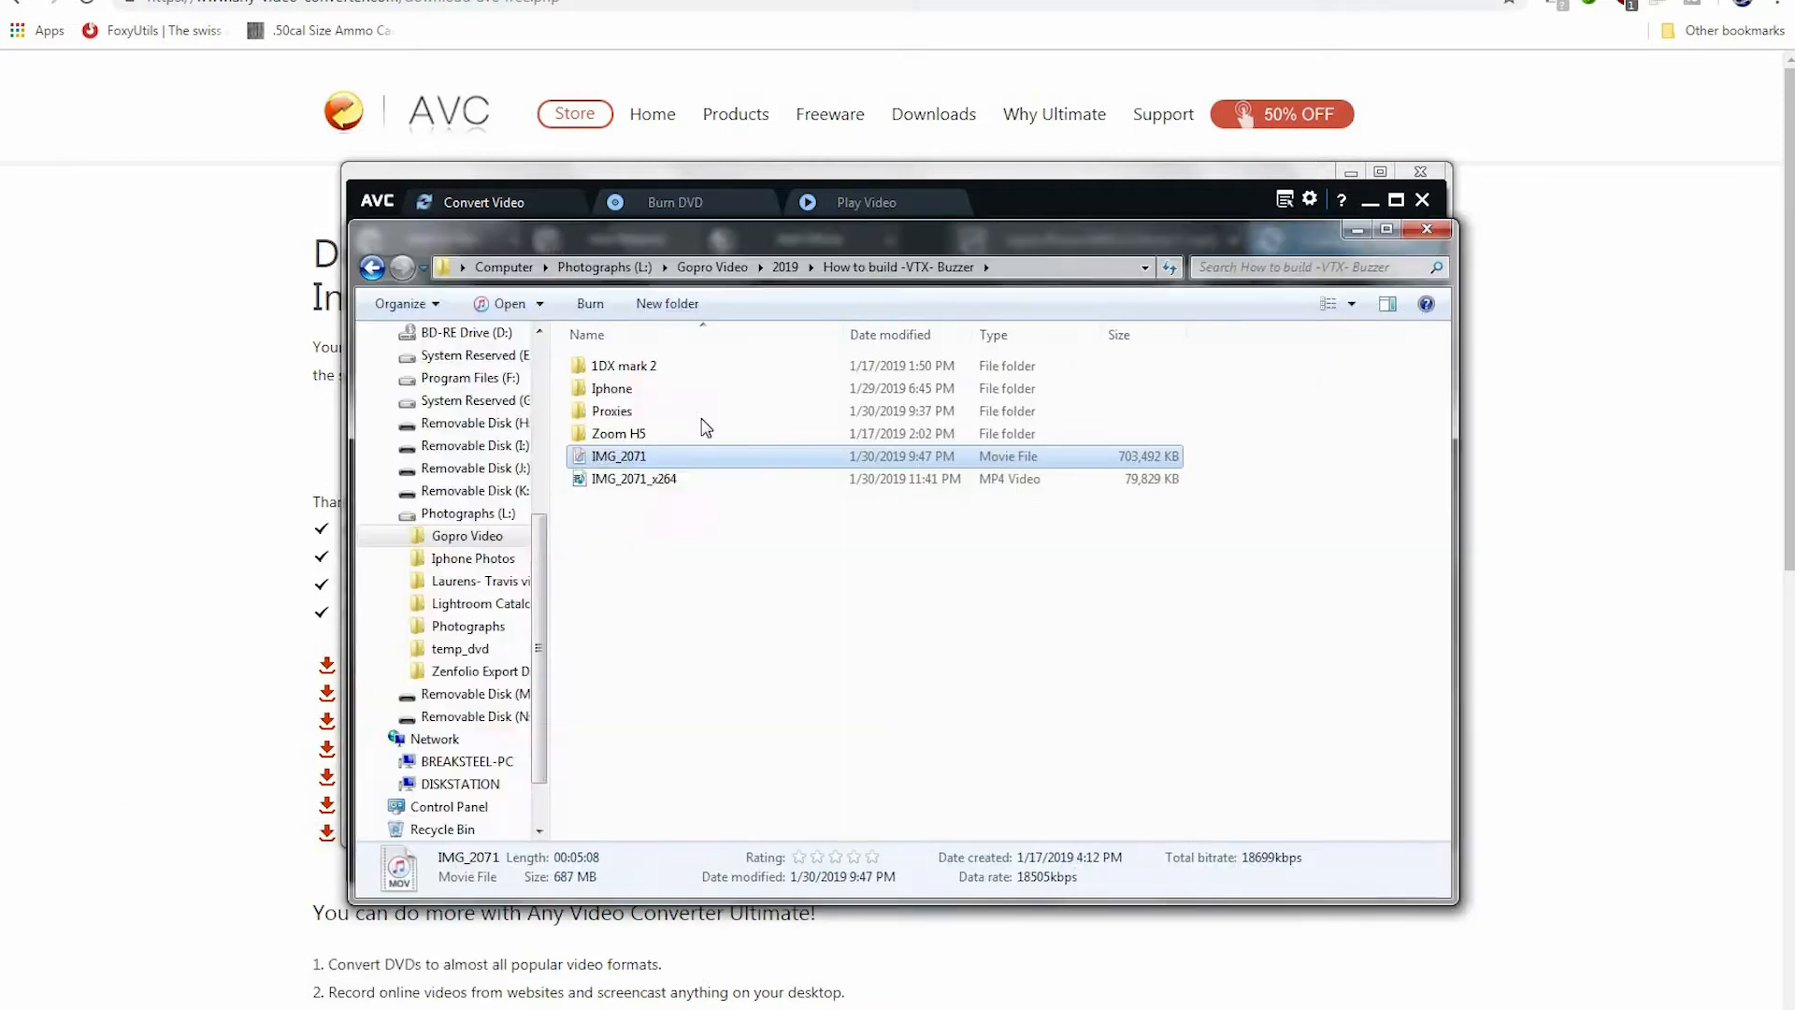
{"action": "left_click_drag", "start_coordinate": [605, 655], "coordinate": [591, 243]}
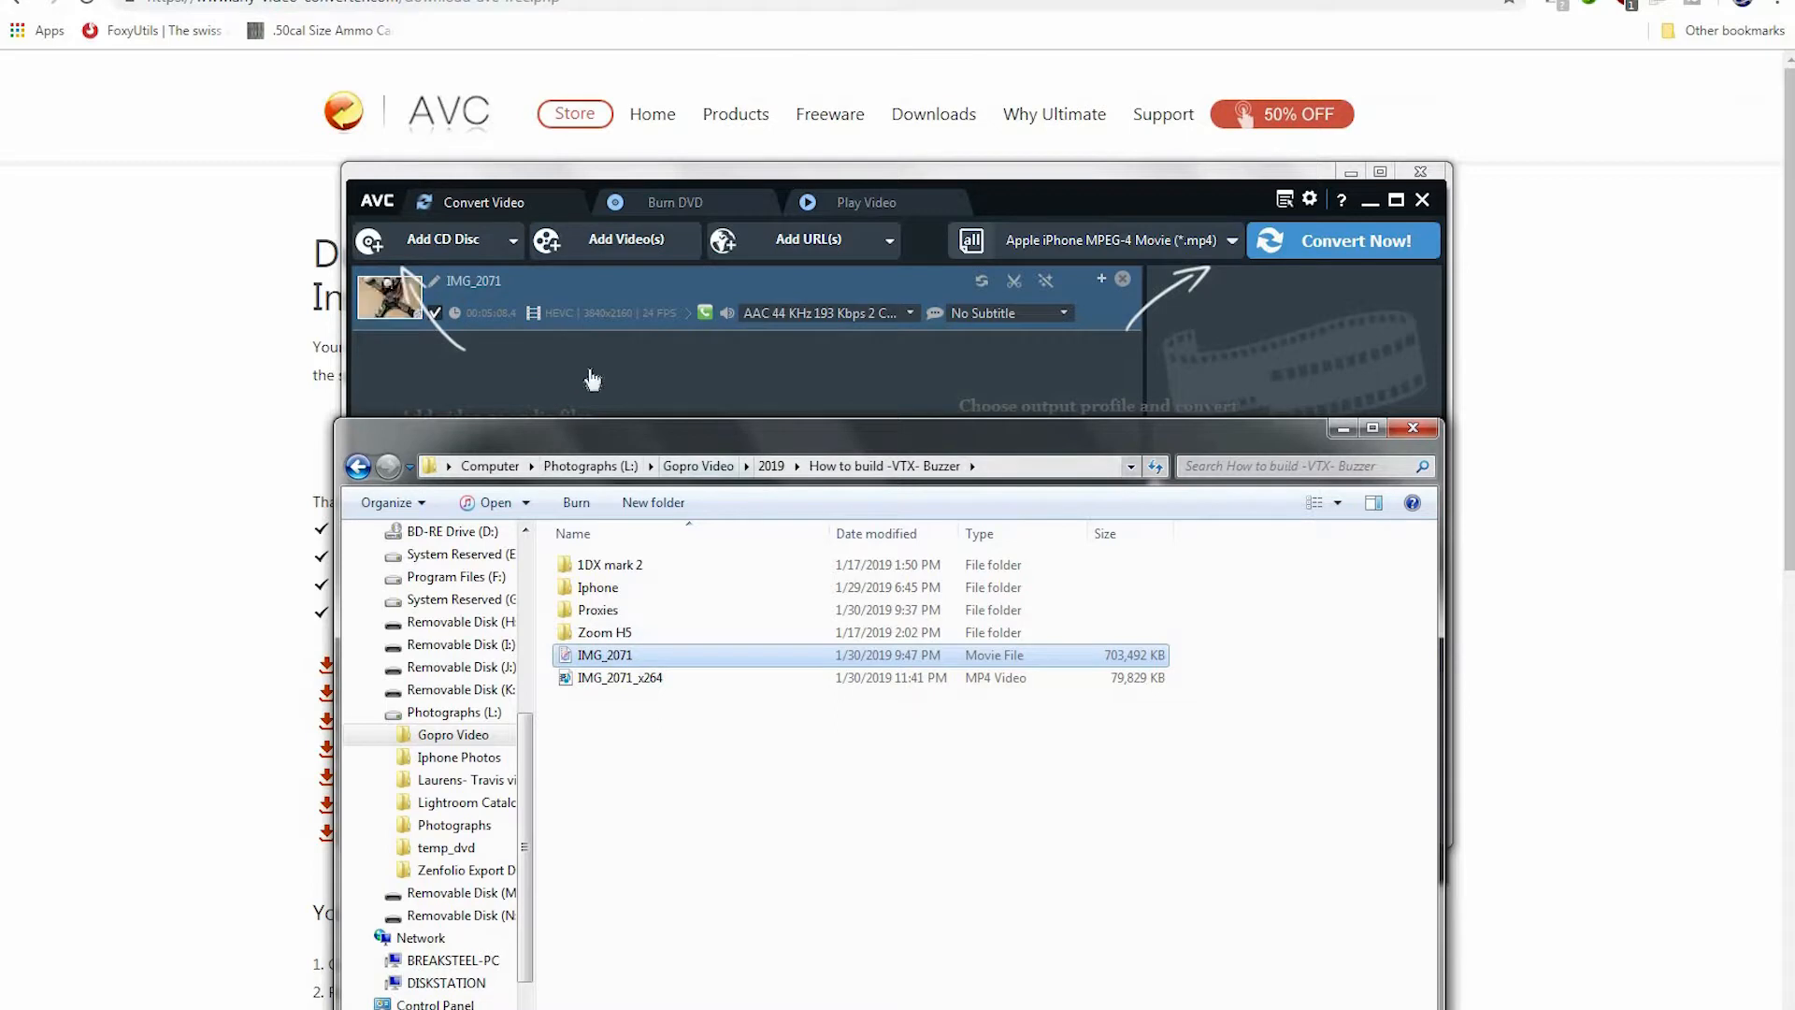
Choose Customized MP4 Movie (*.mp4) as the output profile for IMG_2071.
{"action": "left_click", "coordinate": [1079, 243]}
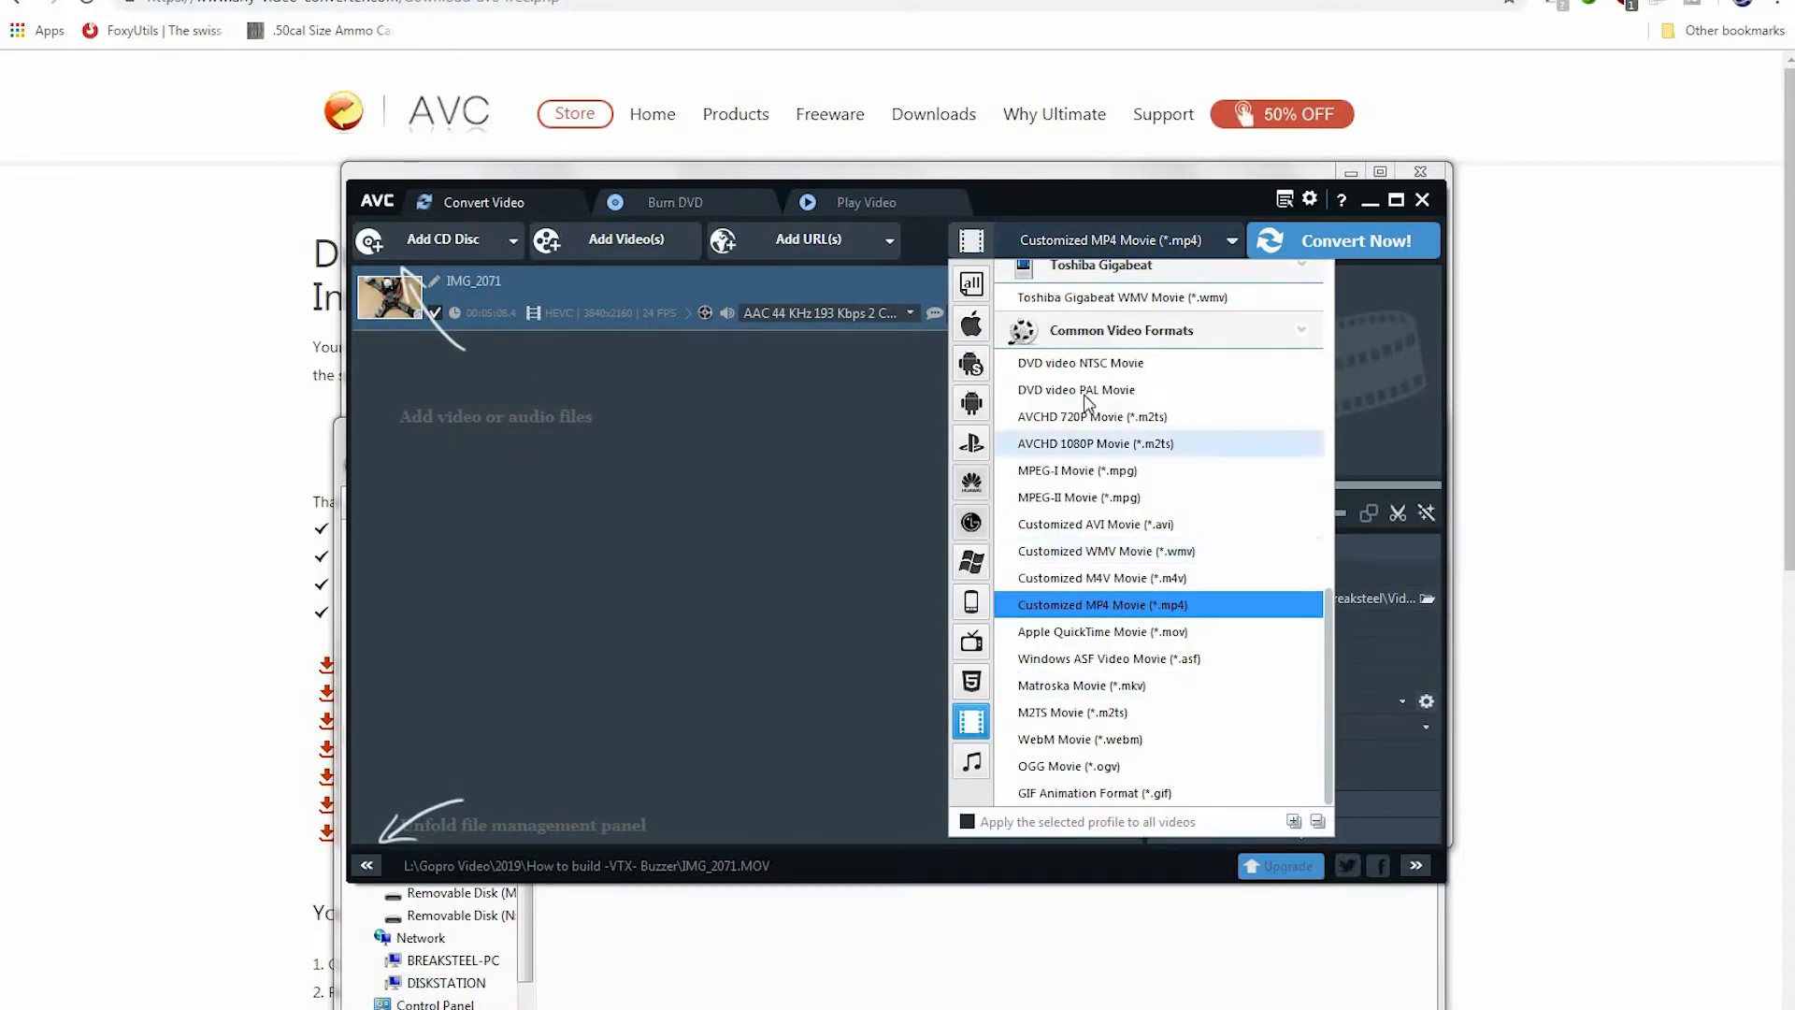
{"action": "scroll", "coordinate": [1103, 379], "scroll_direction": "up", "scroll_amount": 1}
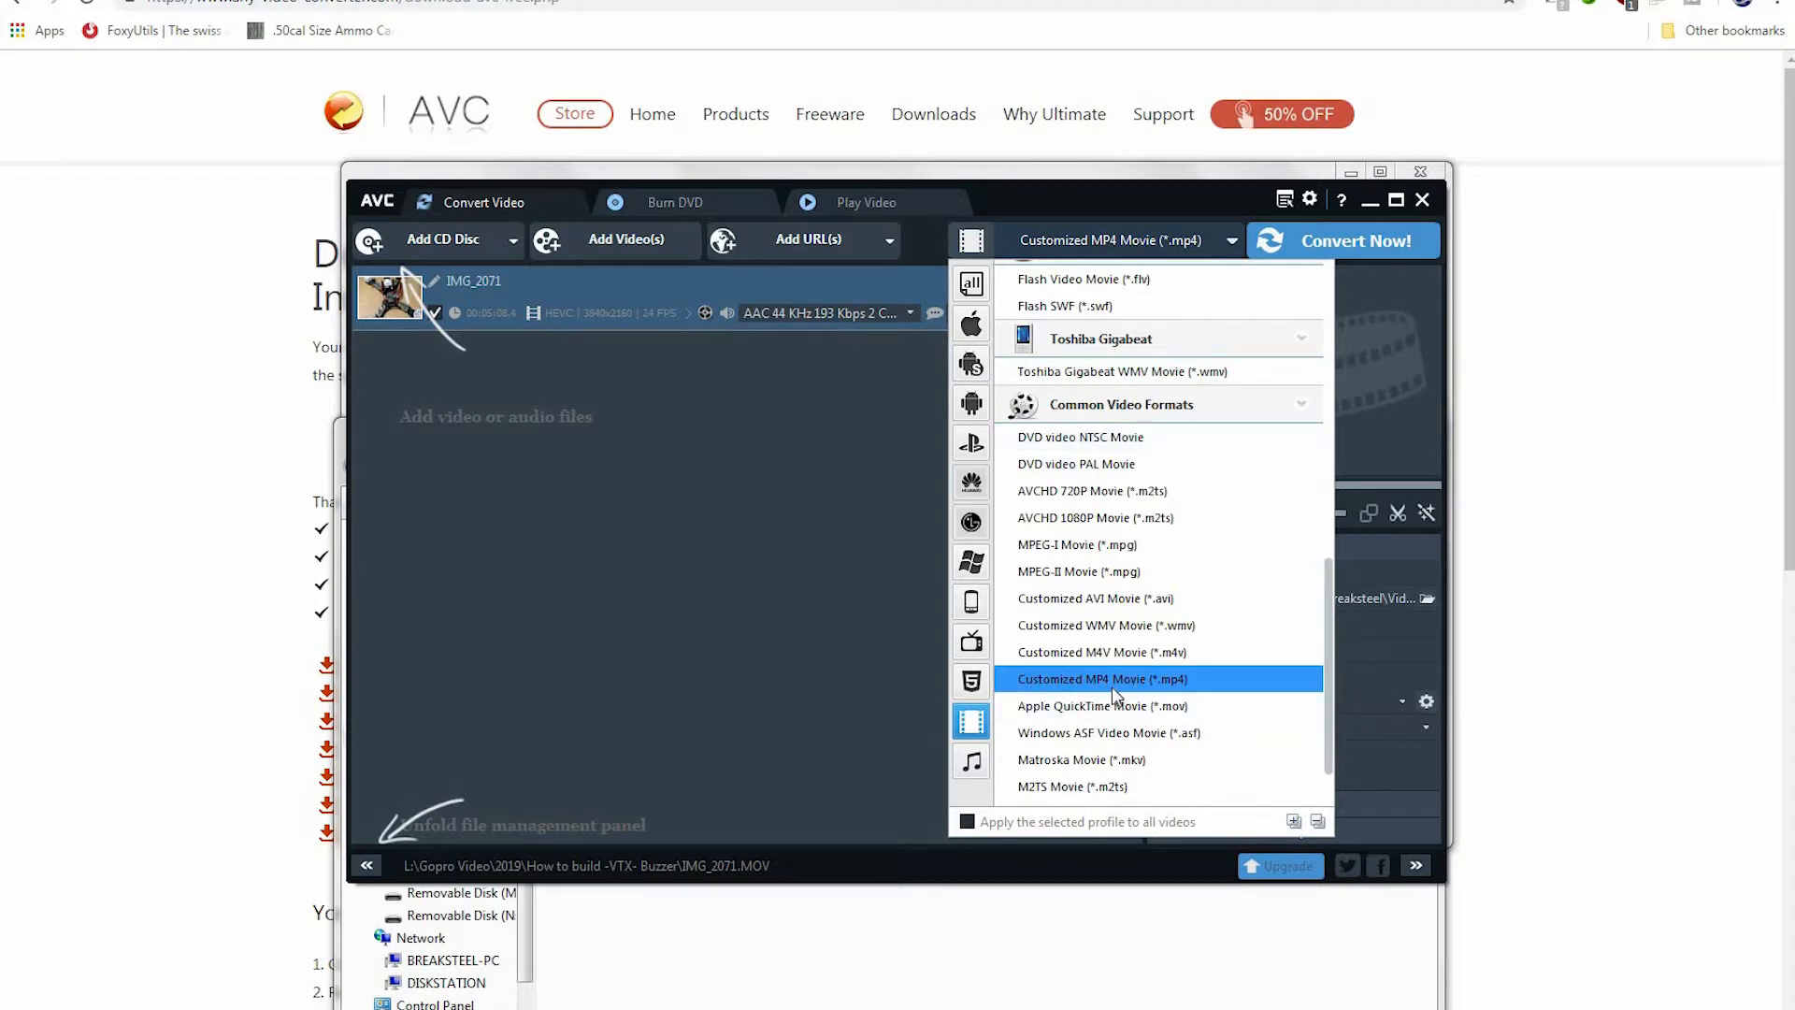
{"action": "left_click", "coordinate": [881, 532]}
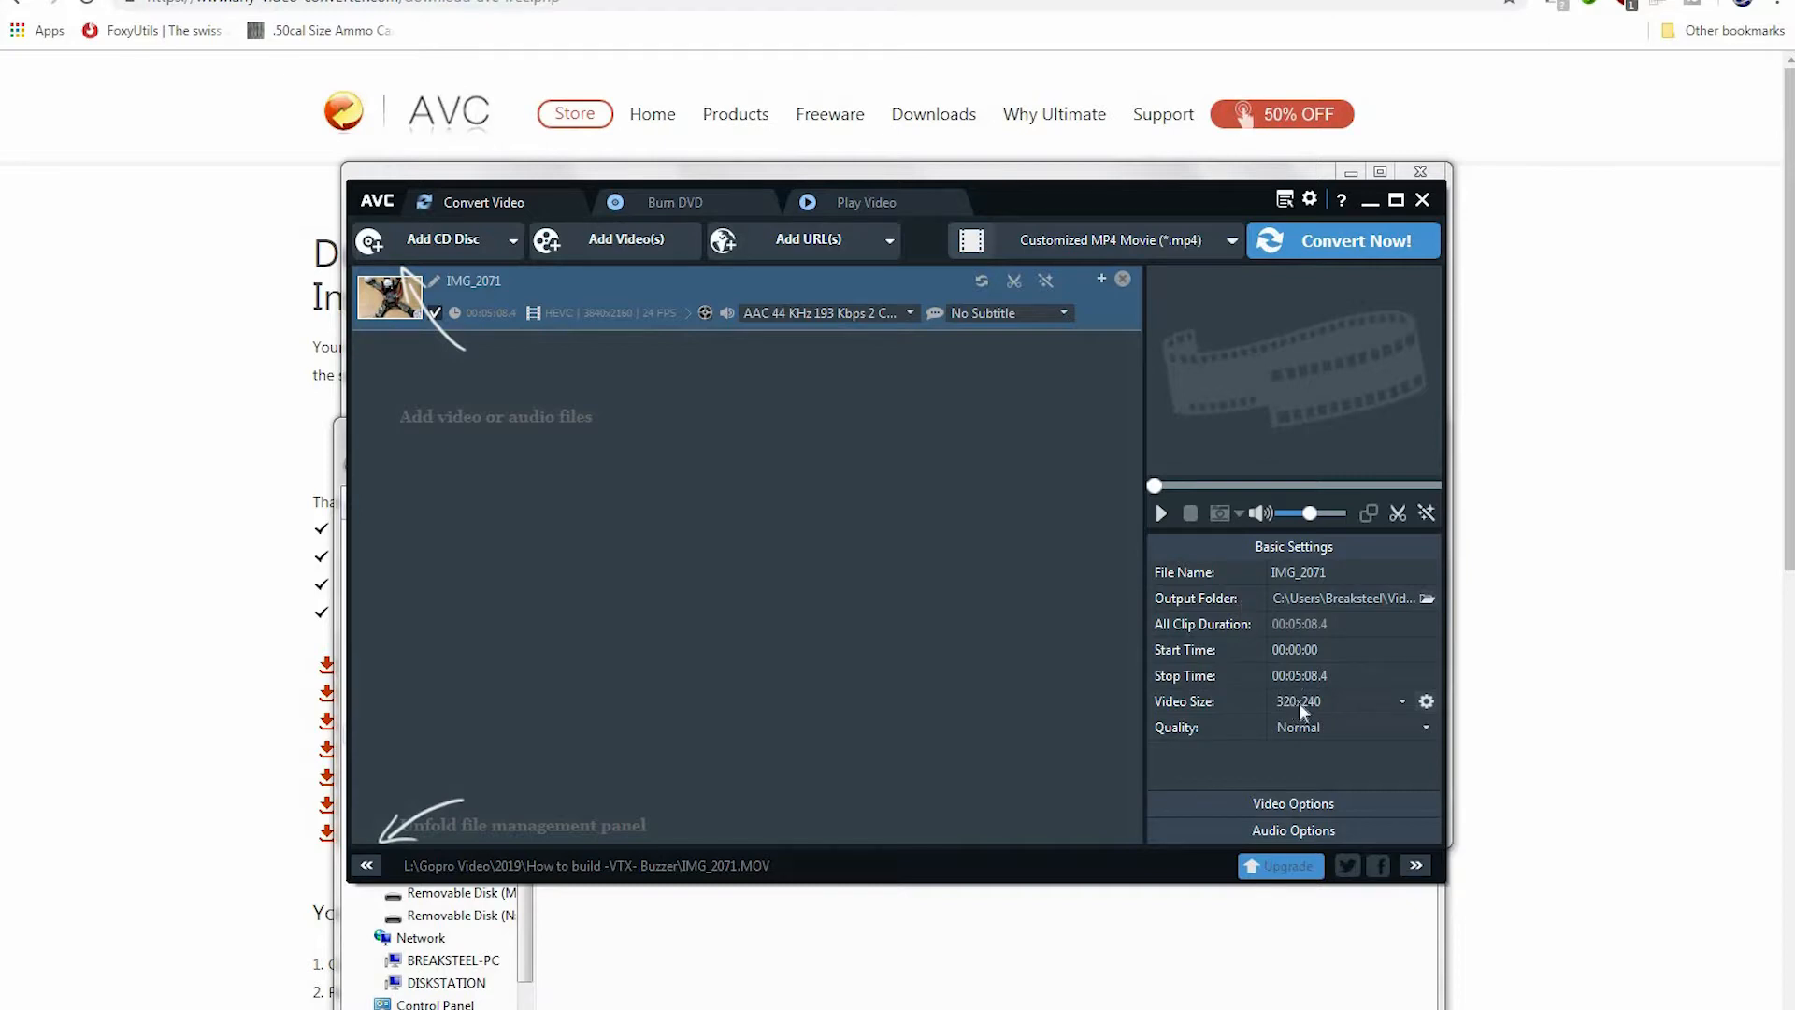
Set a custom output video size of 1920x1080 for IMG_2071 and view the available quality options.
{"action": "left_click", "coordinate": [1426, 703]}
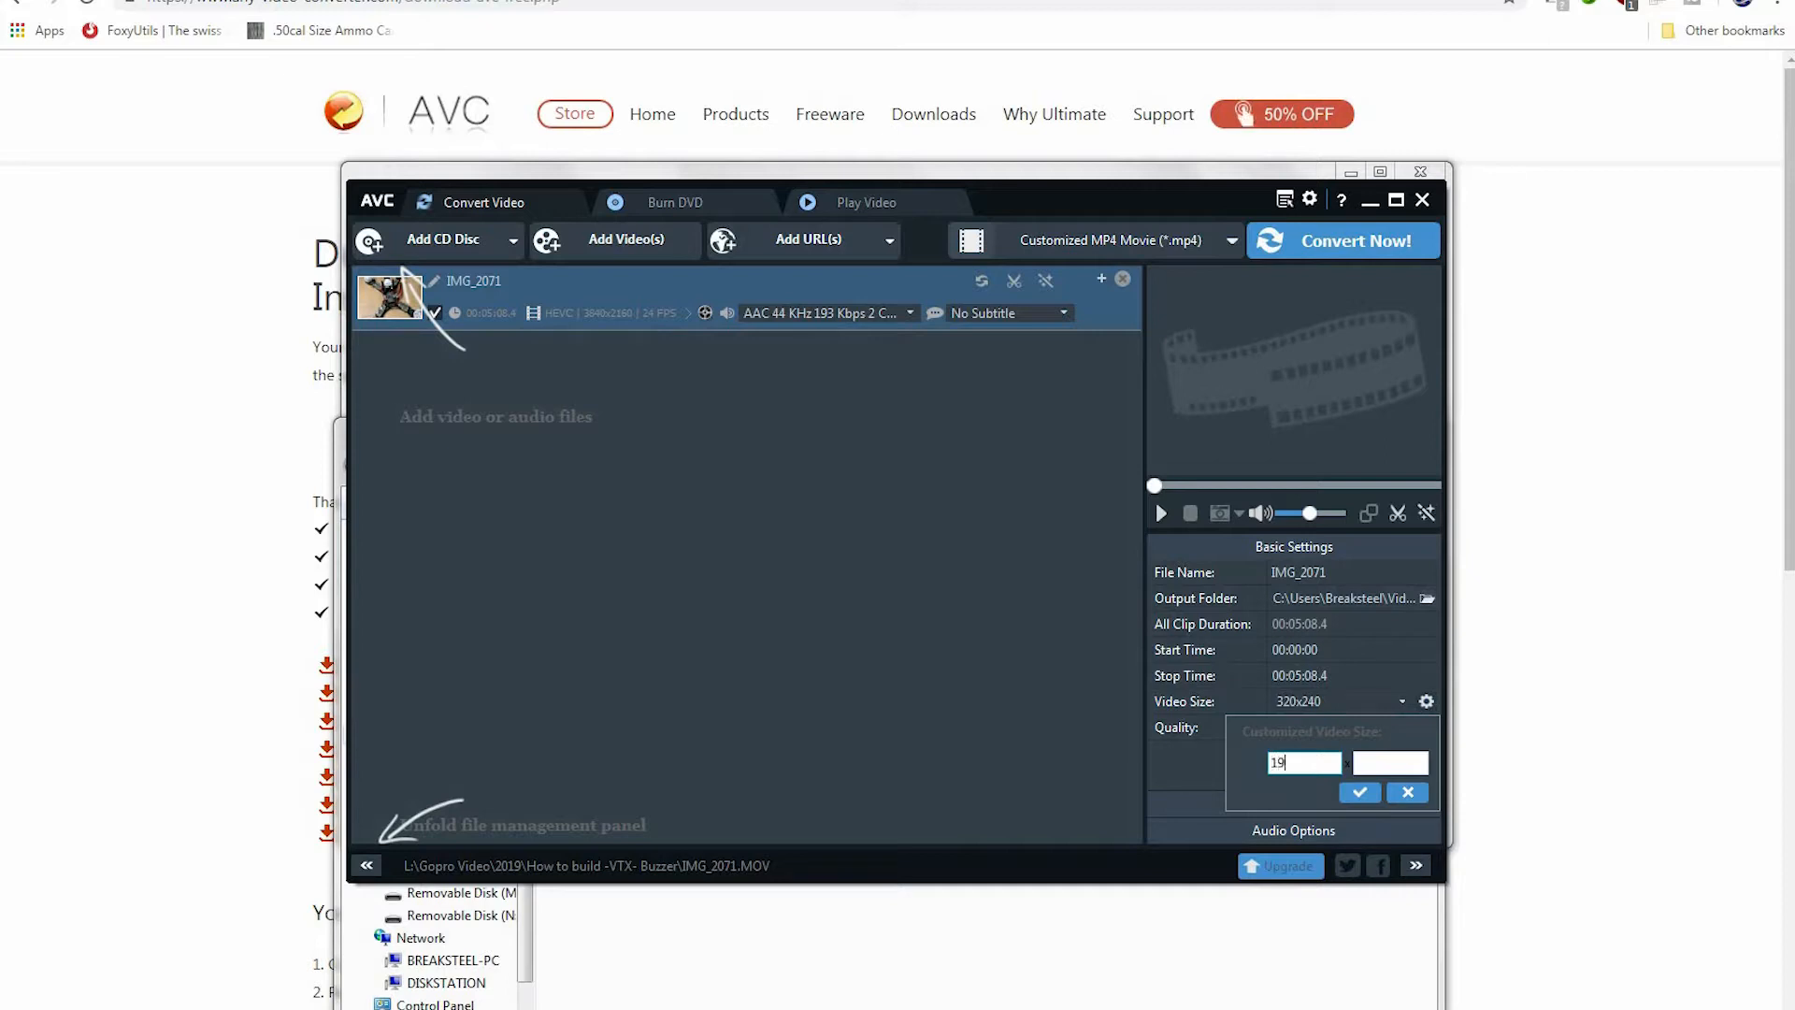
{"action": "left_click", "coordinate": [1377, 761]}
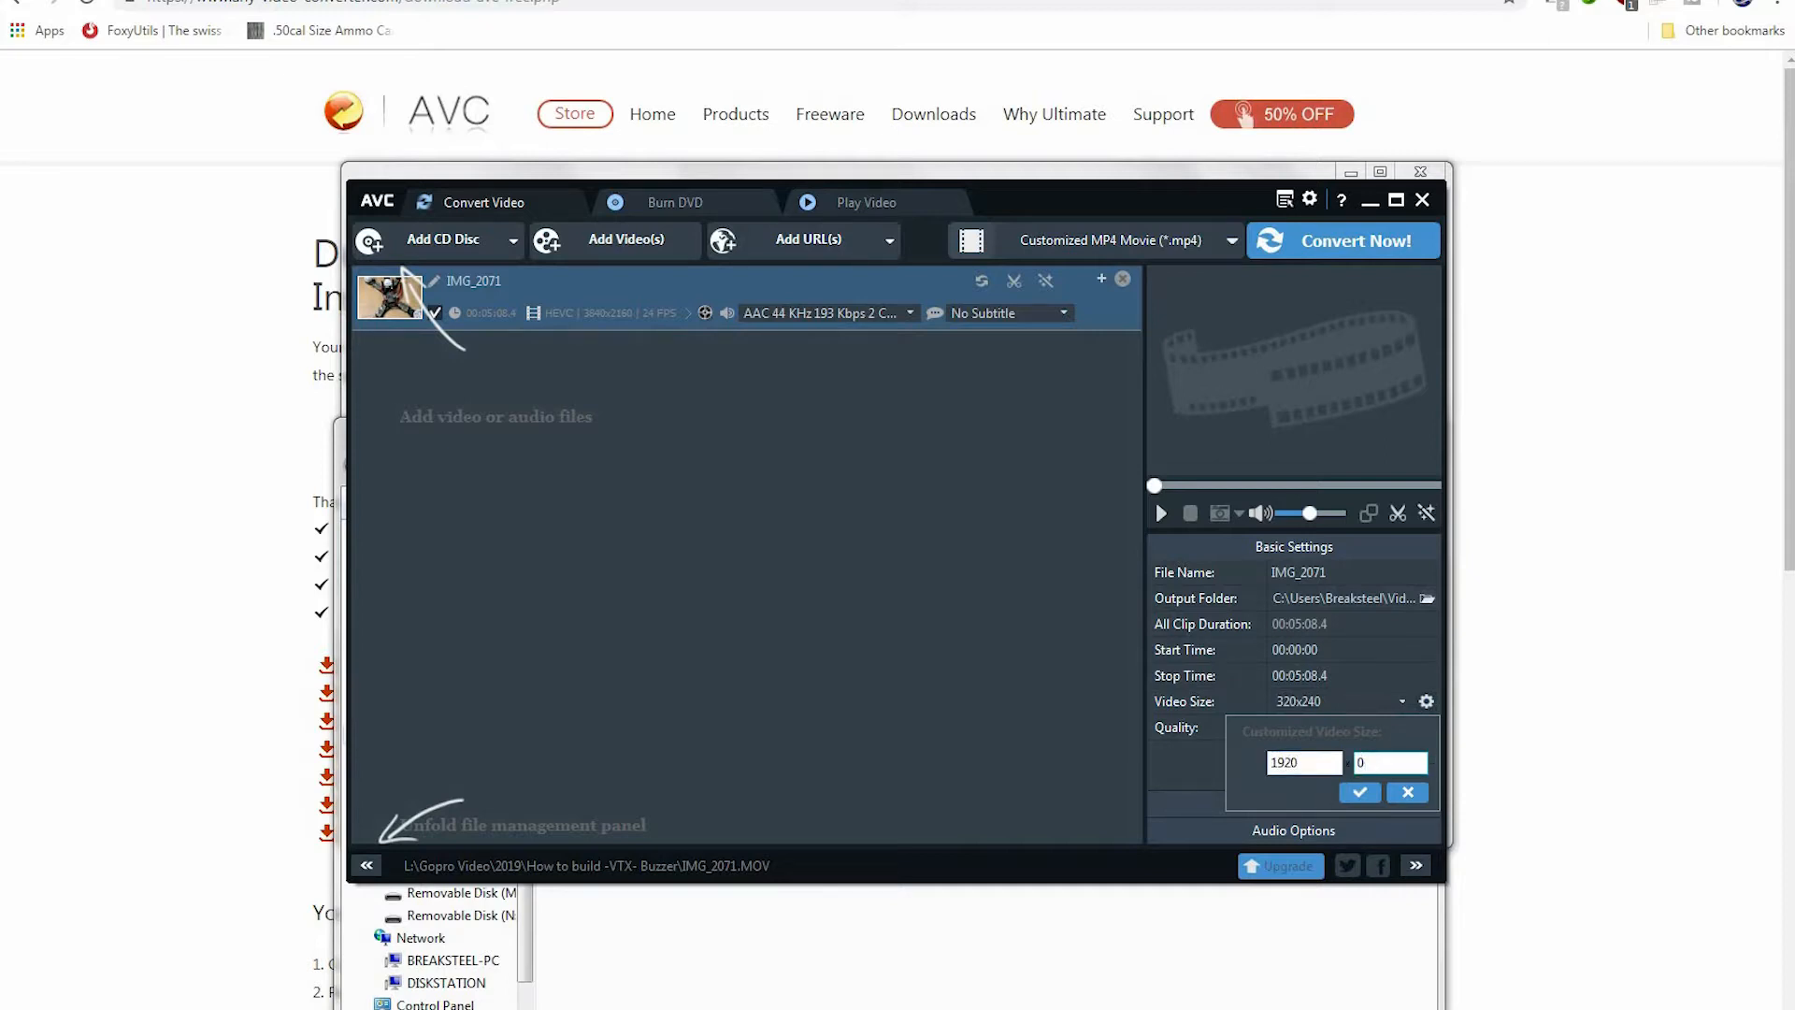
{"action": "left_click", "coordinate": [1361, 793]}
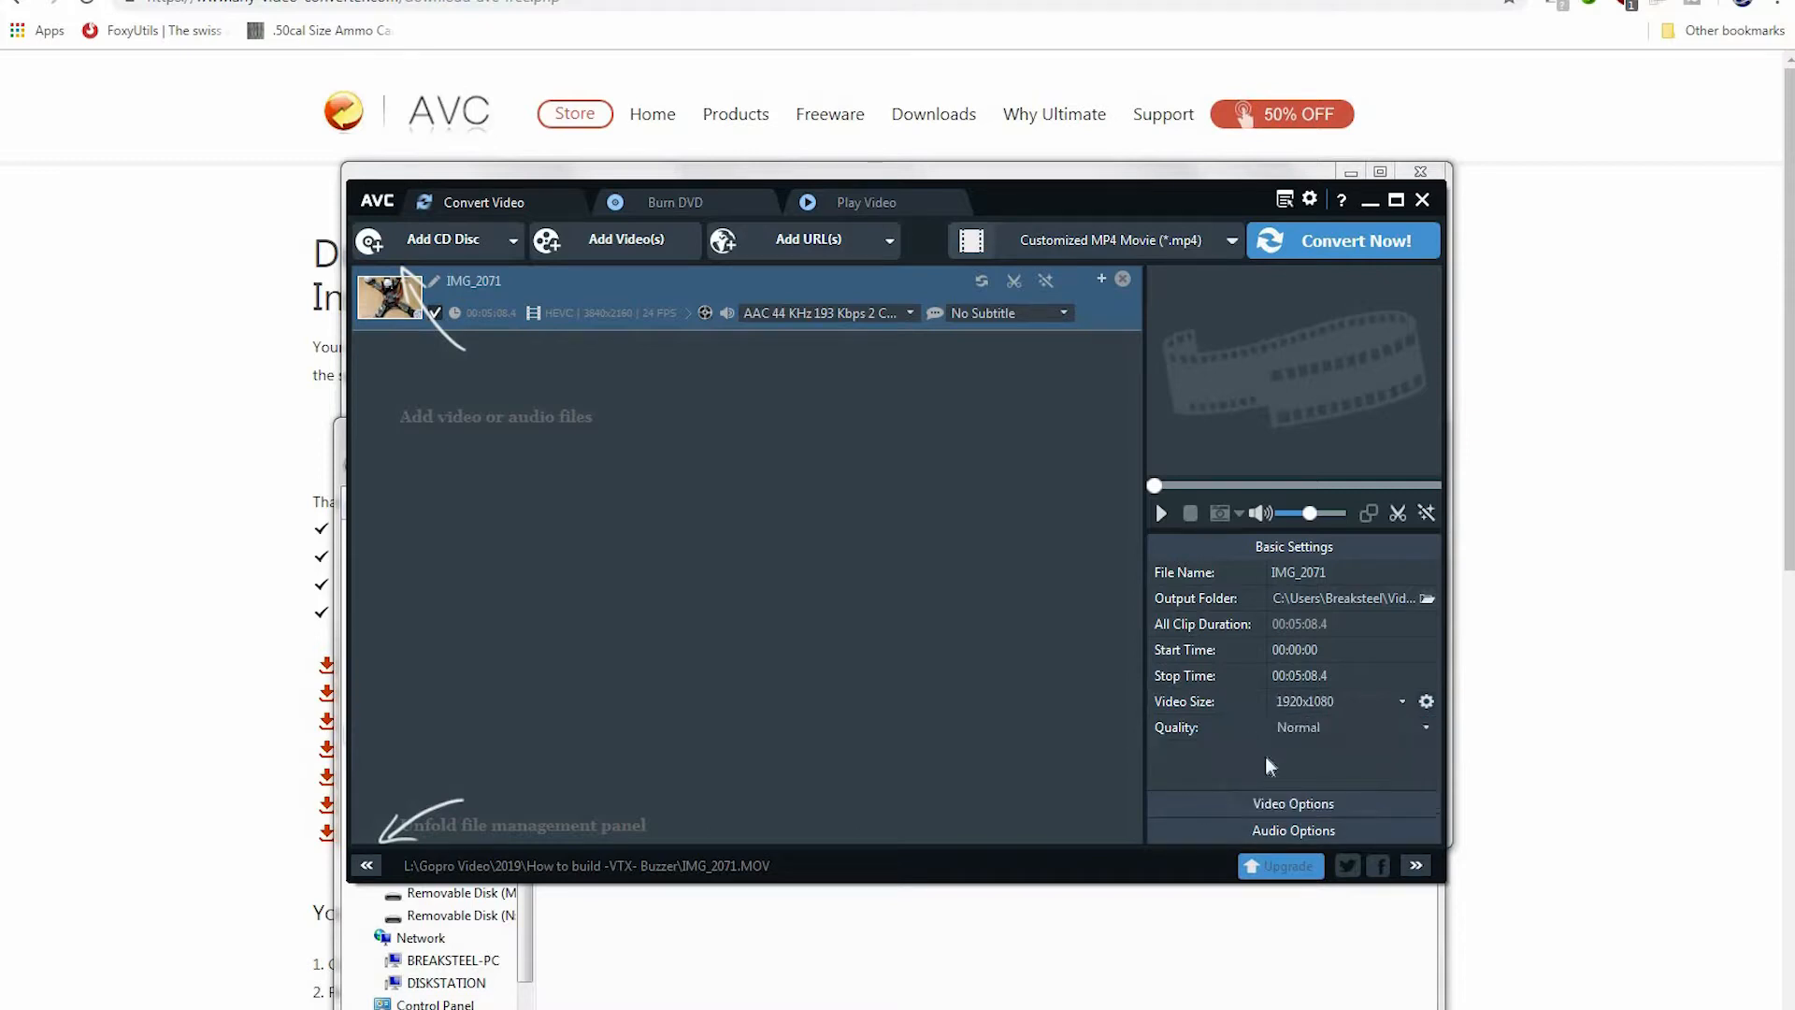
{"action": "left_click", "coordinate": [1322, 733]}
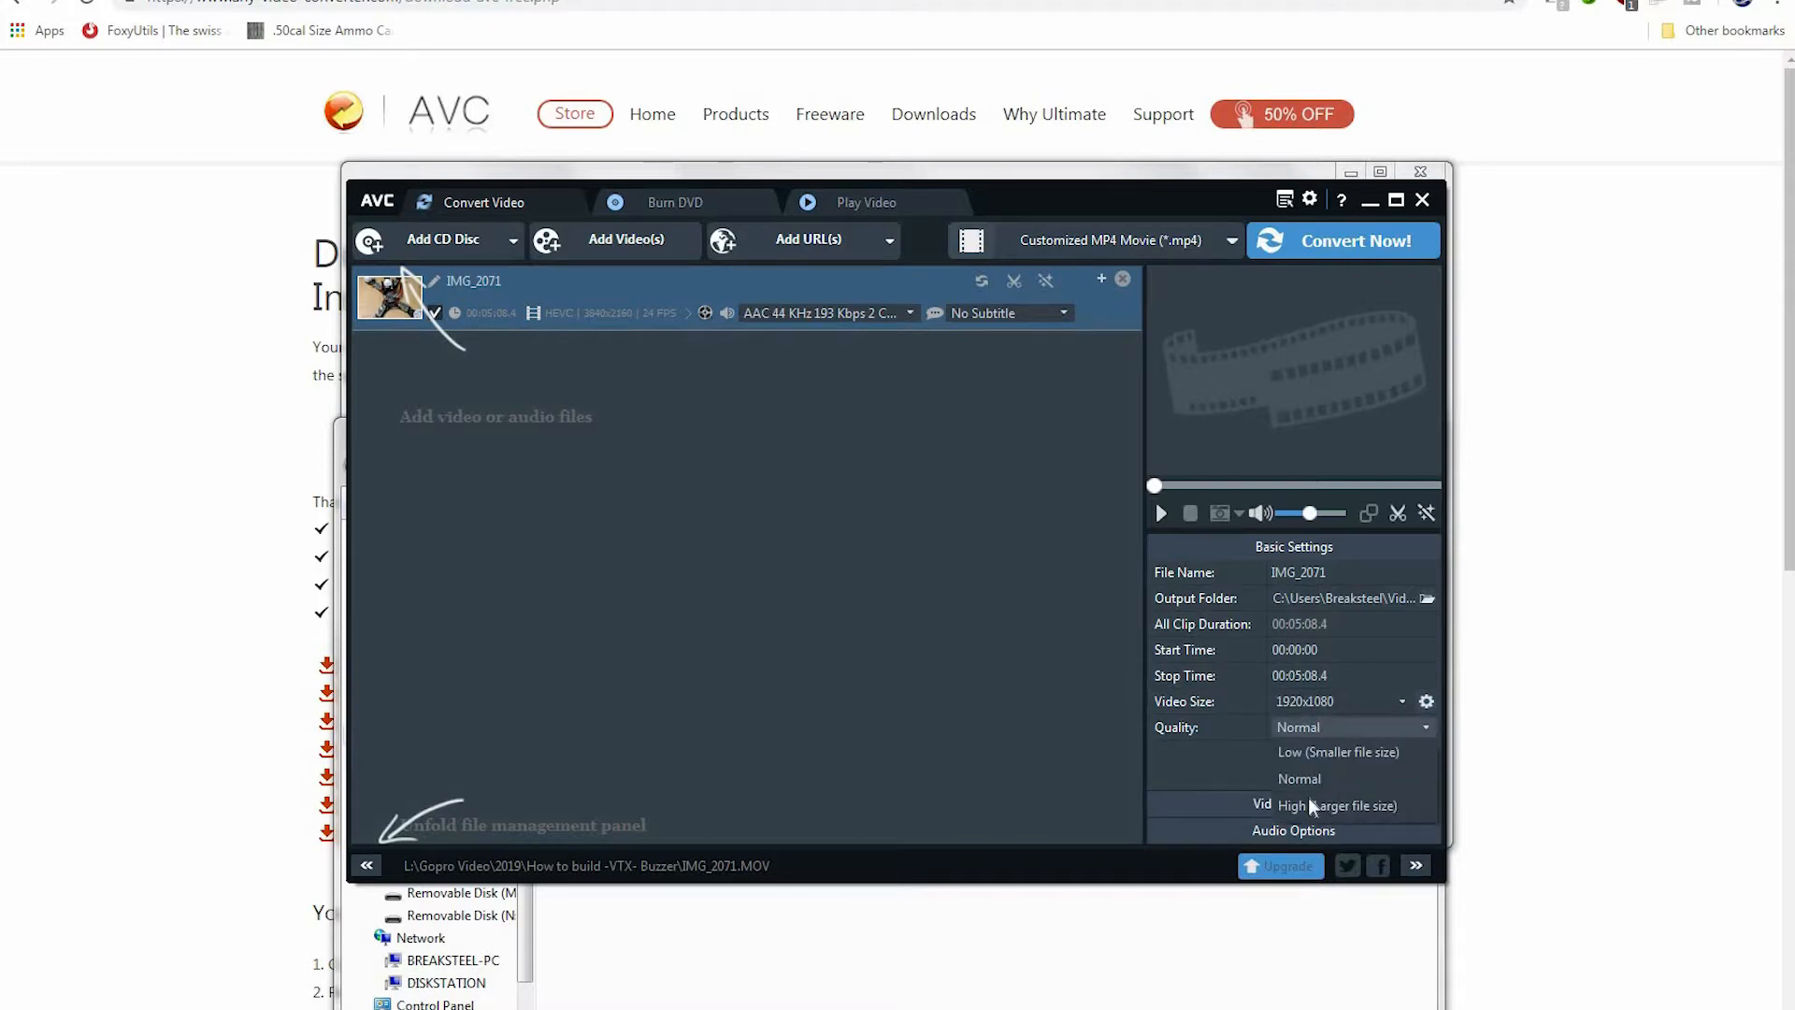
{"action": "left_click", "coordinate": [1171, 745]}
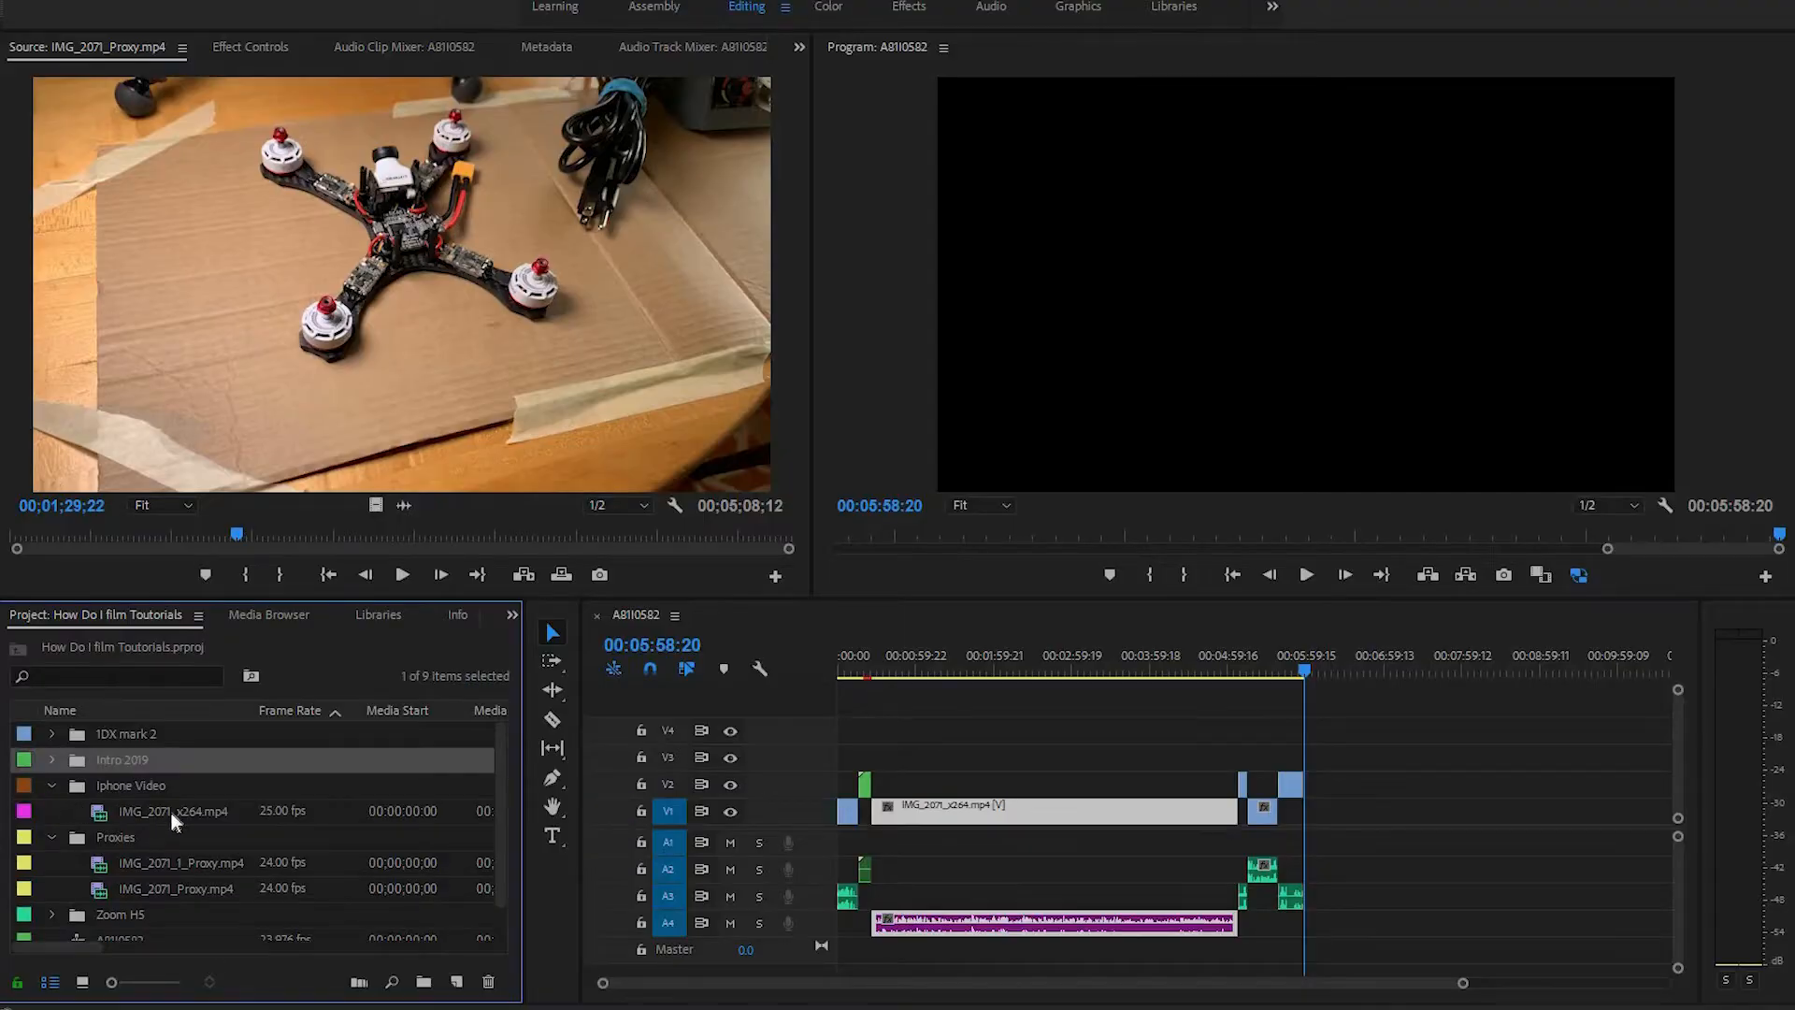
Switch to Premiere Pro, select IMG_2071_x264.mp4 in the iPhone Video bin, and scrub through its timeline clip from 00:00:33:21 to 00:04:55:15.
{"action": "left_click", "coordinate": [172, 811]}
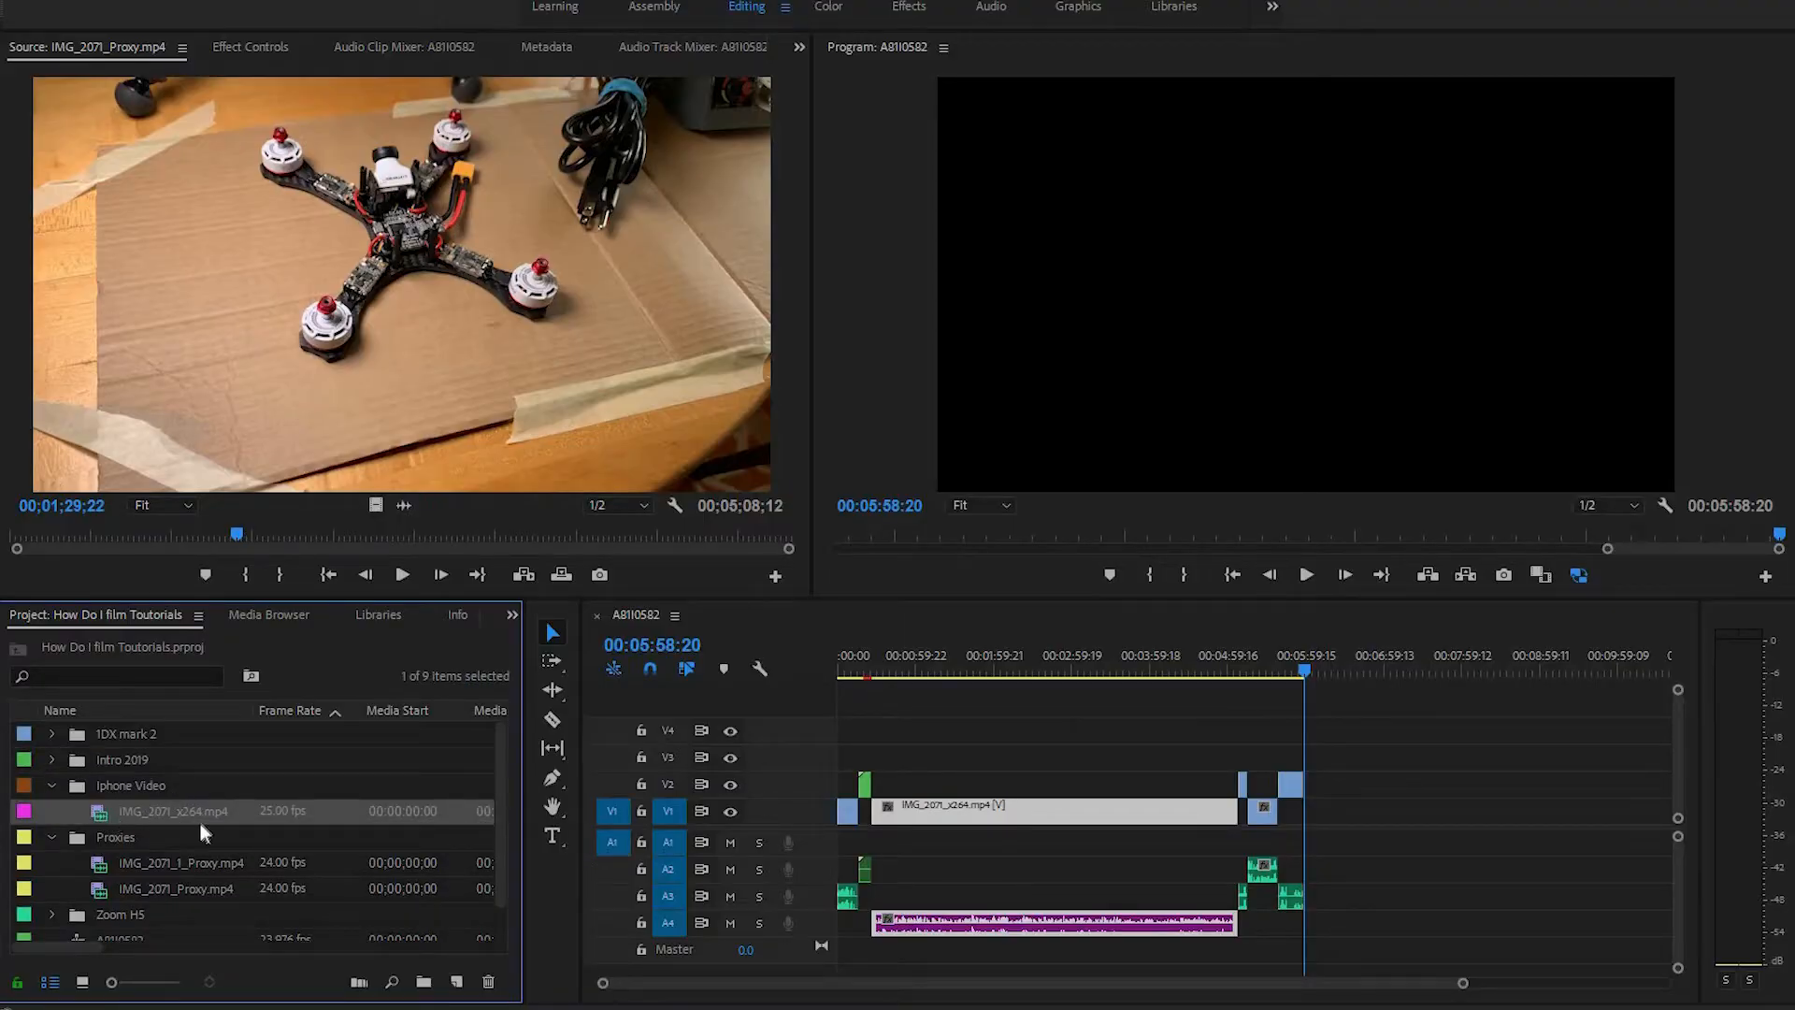
{"action": "left_click", "coordinate": [879, 666]}
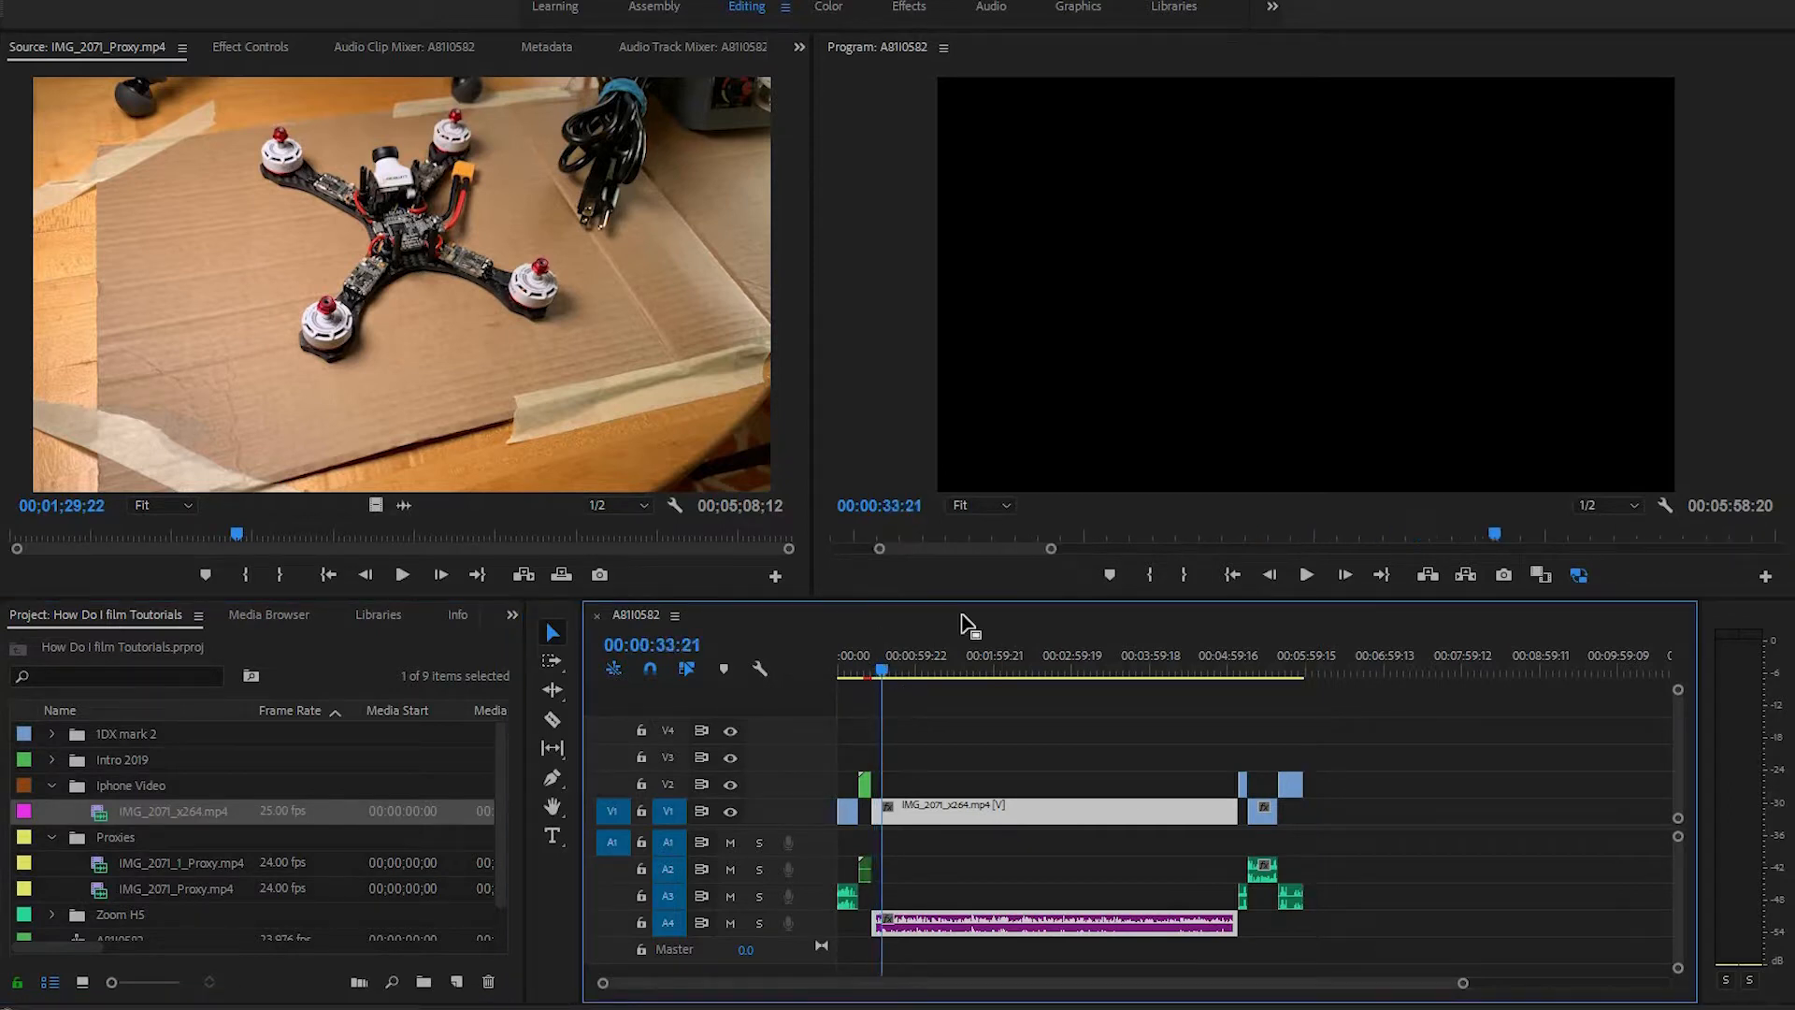
{"action": "left_click", "coordinate": [1204, 436]}
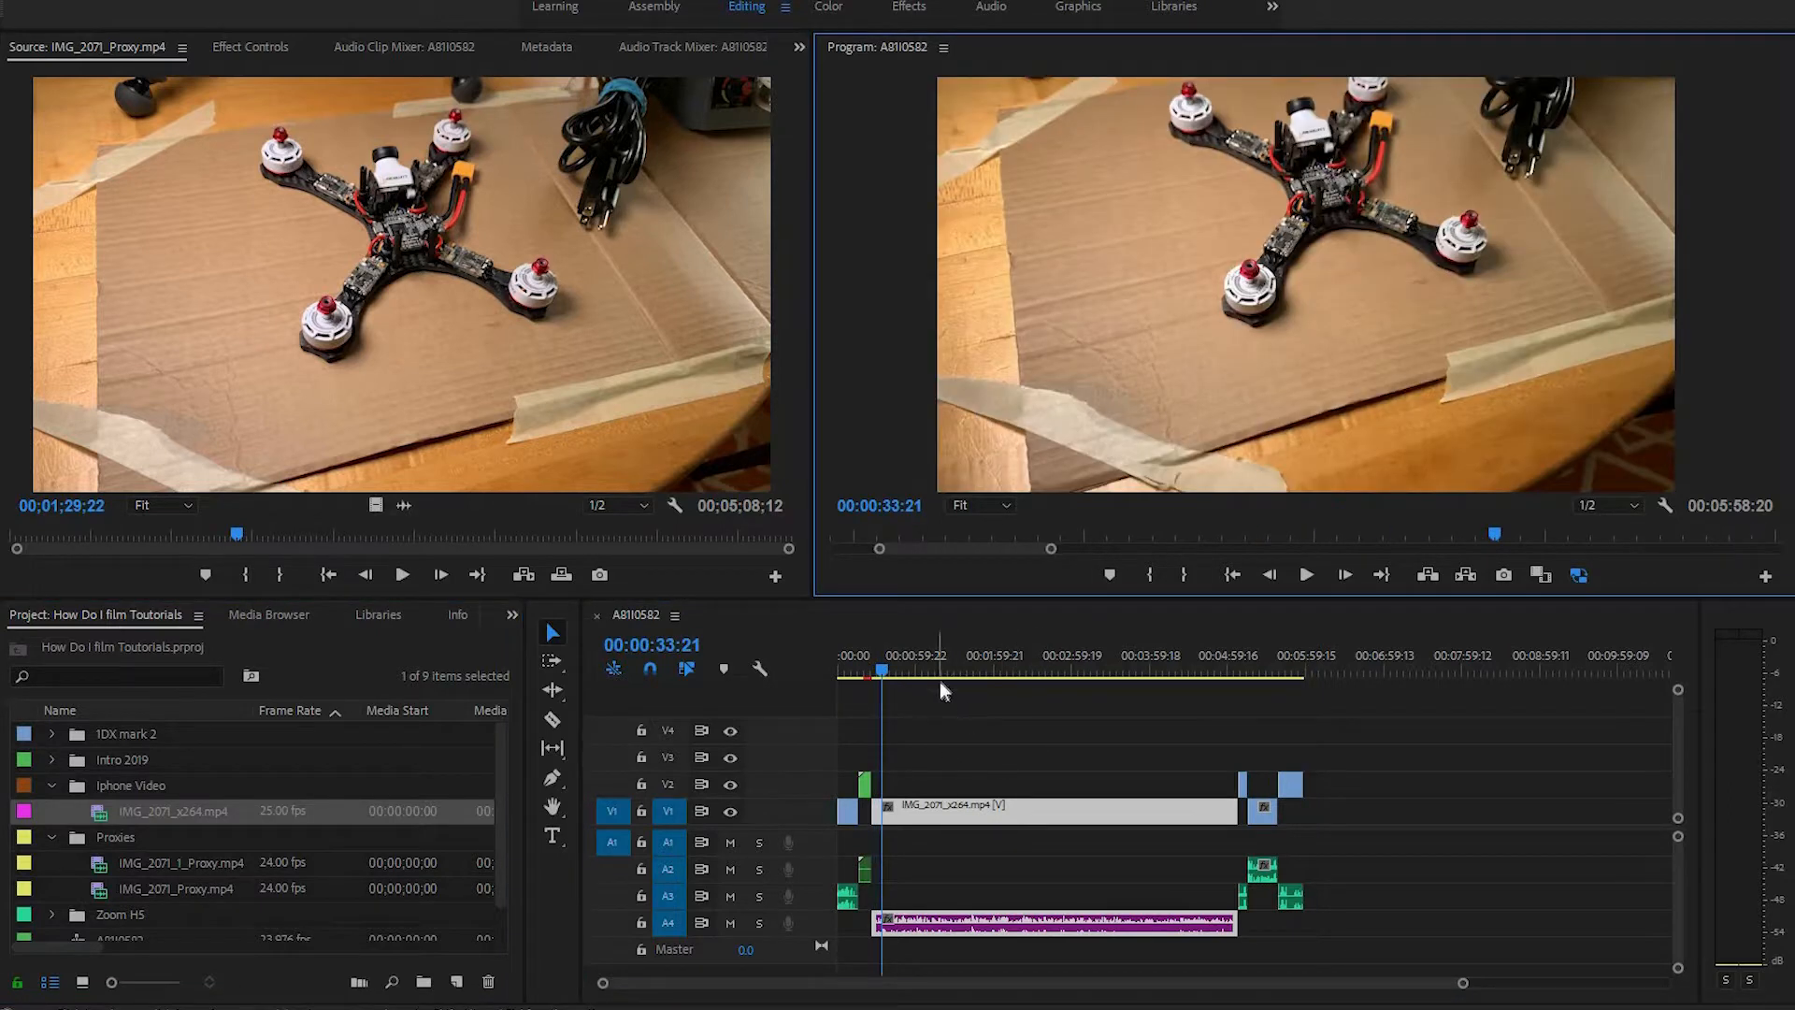
{"action": "left_click_drag", "start_coordinate": [883, 671], "coordinate": [1223, 694]}
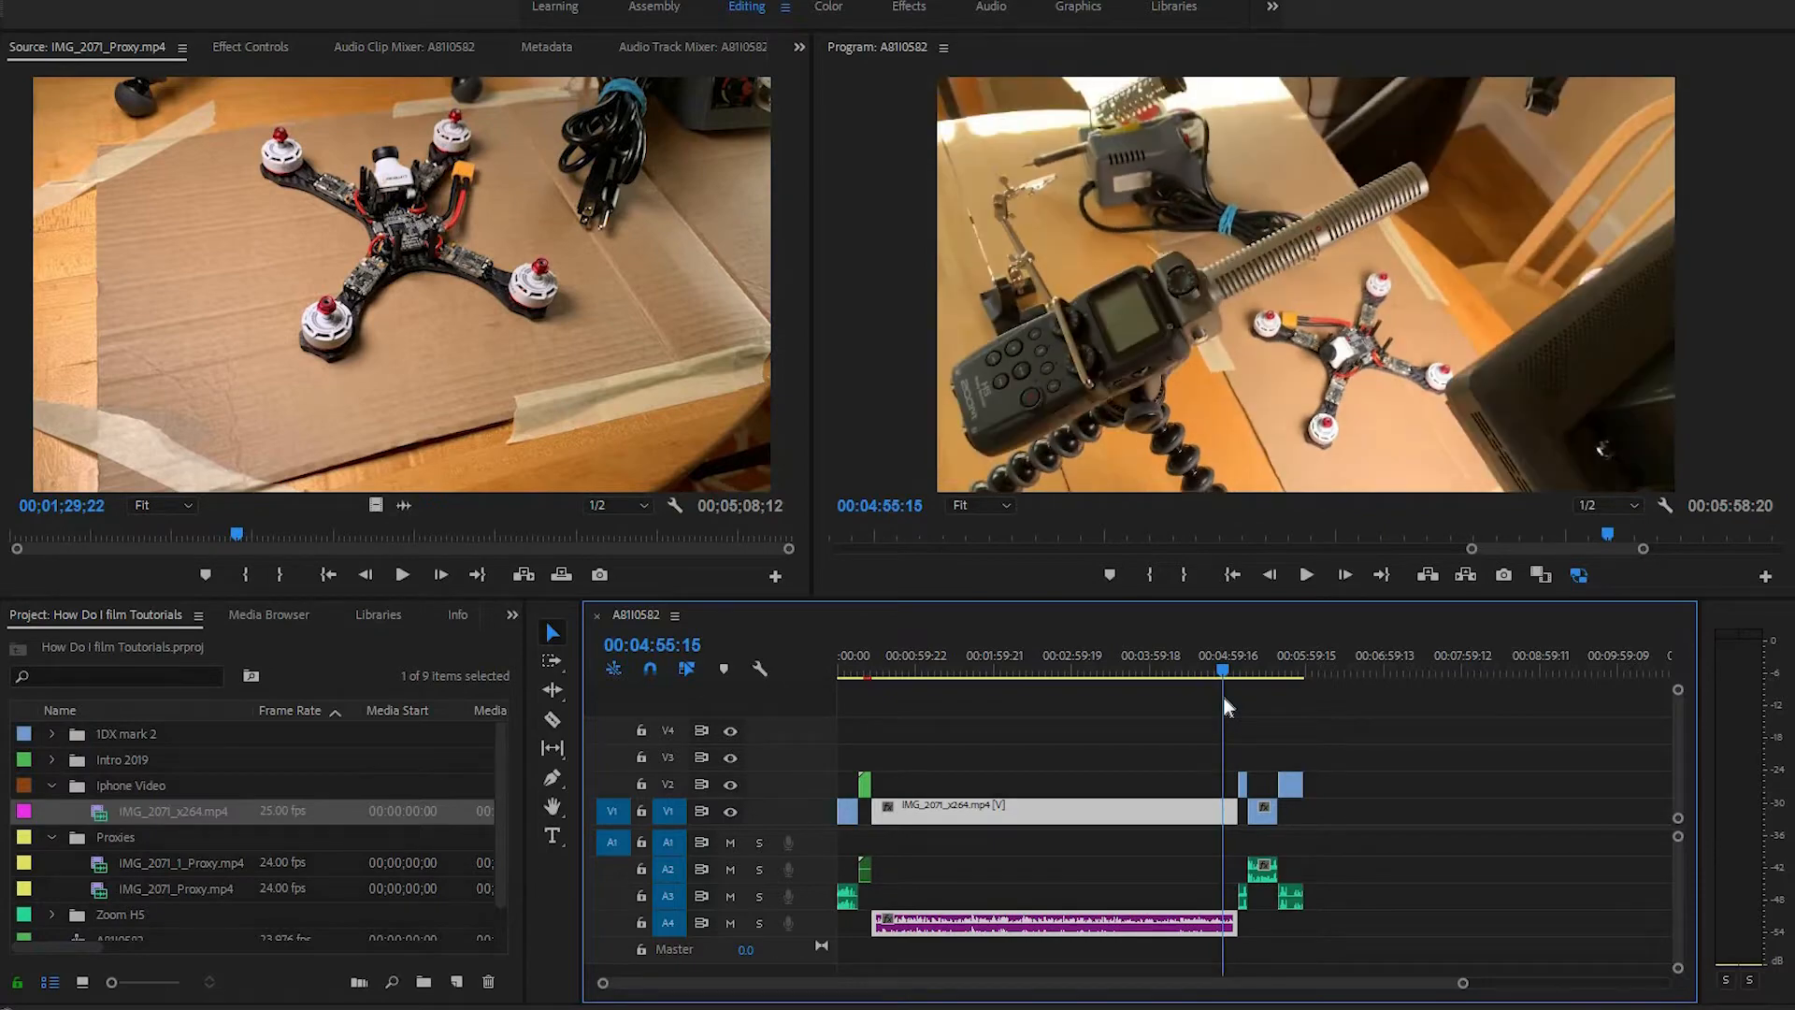